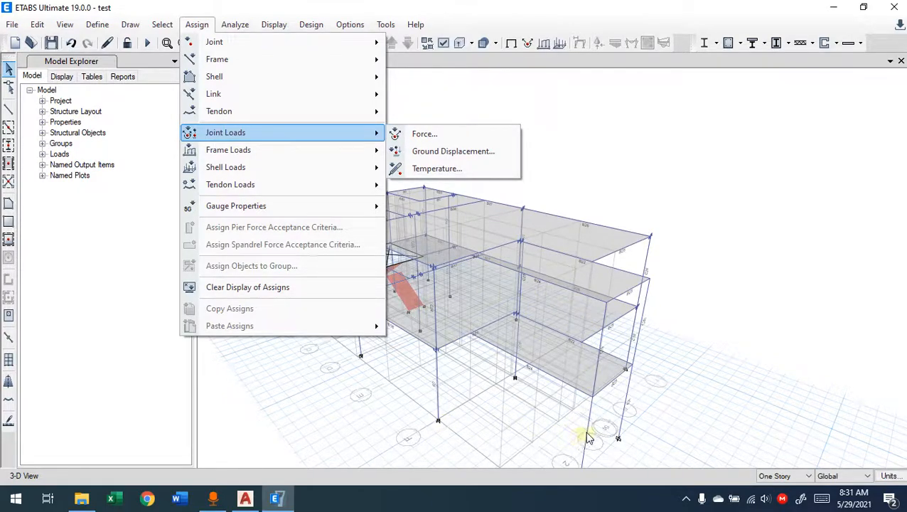
pyautogui.scroll(5, 656, 422)
pyautogui.moveTo(656, 422); pyautogui.dragTo(642, 377, button='middle')
pyautogui.scroll(-5, 459, 210)
pyautogui.moveTo(399, 185); pyautogui.dragTo(429, 240, button='middle')
pyautogui.scroll(4, 430, 239)
pyautogui.scroll(-2, 491, 282)
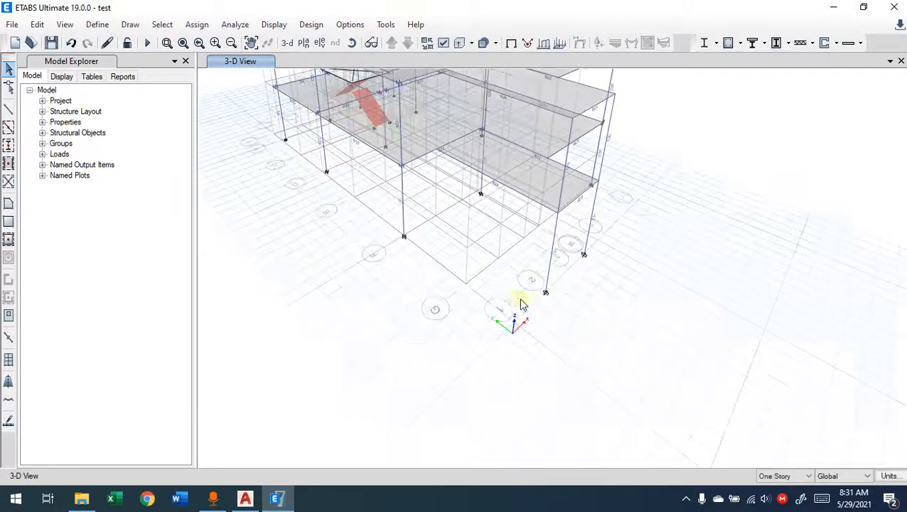
pyautogui.keyDown('shift'); pyautogui.moveTo(427, 199); pyautogui.dragTo(412, 254, button='middle'); pyautogui.keyUp('shift')
pyautogui.keyDown('shift'); pyautogui.moveTo(623, 318); pyautogui.dragTo(439, 310, button='middle'); pyautogui.keyUp('shift')
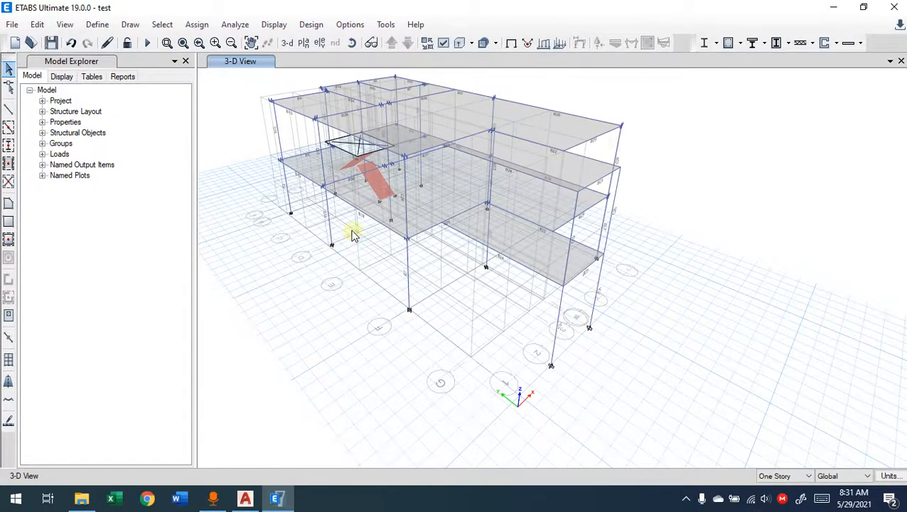
pyautogui.click(197, 24)
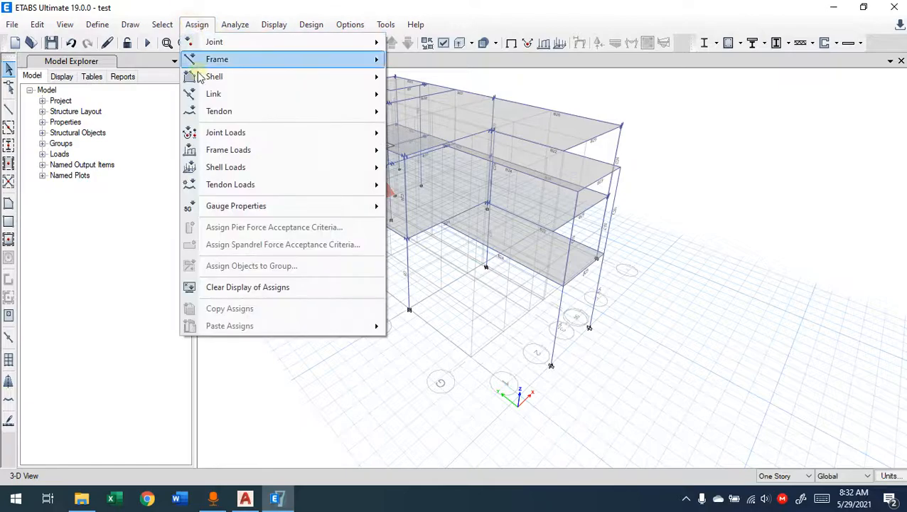
pyautogui.moveTo(289, 172)
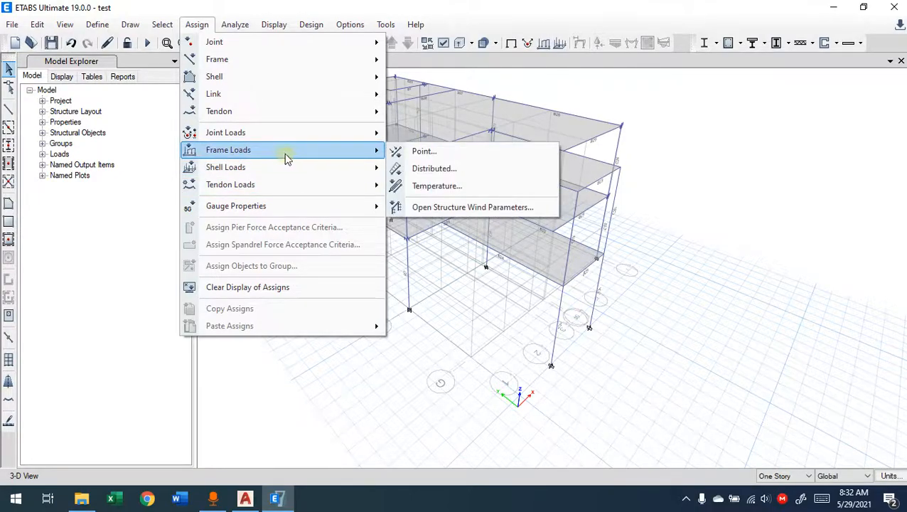
pyautogui.moveTo(253, 167)
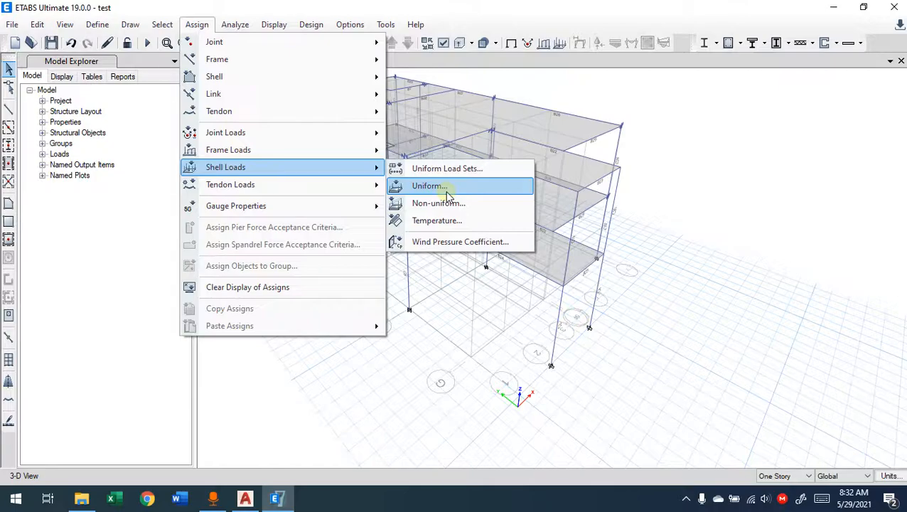
# Step: Review the defined load patterns, checking the self-weight multiplier of the Dead pattern
pyautogui.click(105, 28)
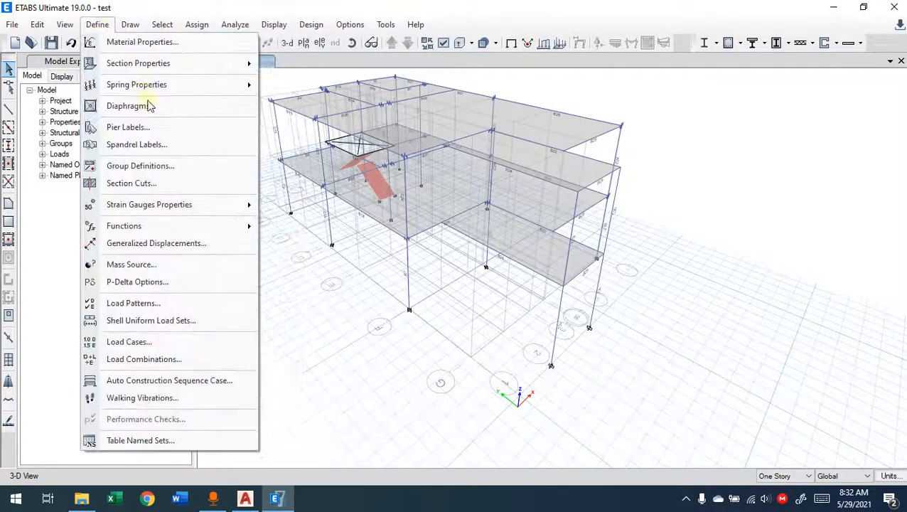
pyautogui.click(133, 304)
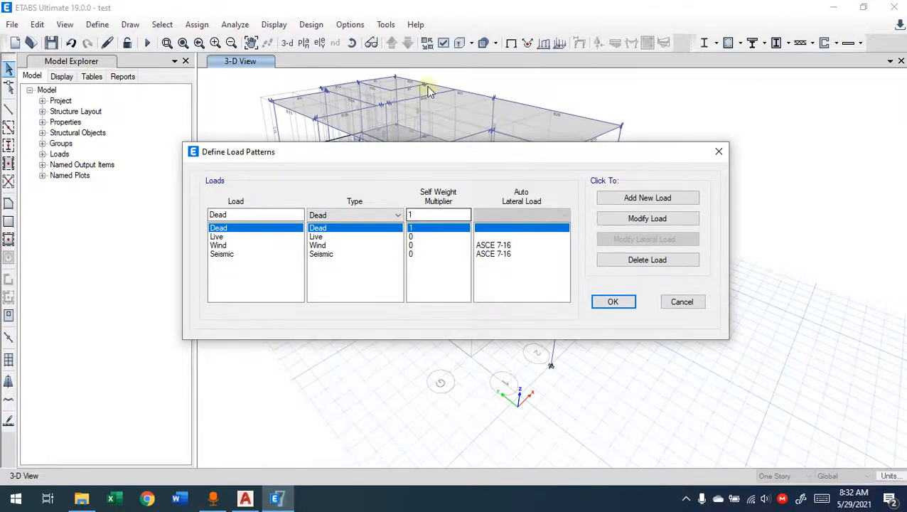
pyautogui.click(421, 232)
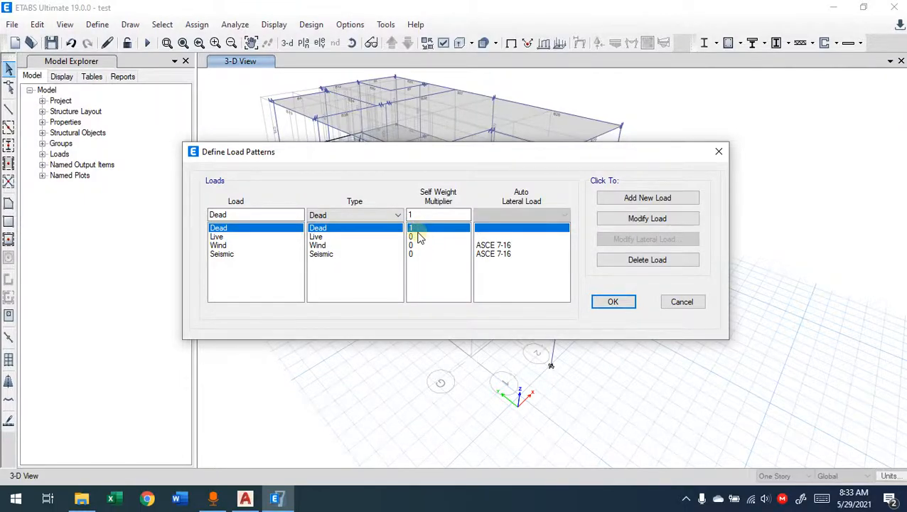
pyautogui.click(627, 302)
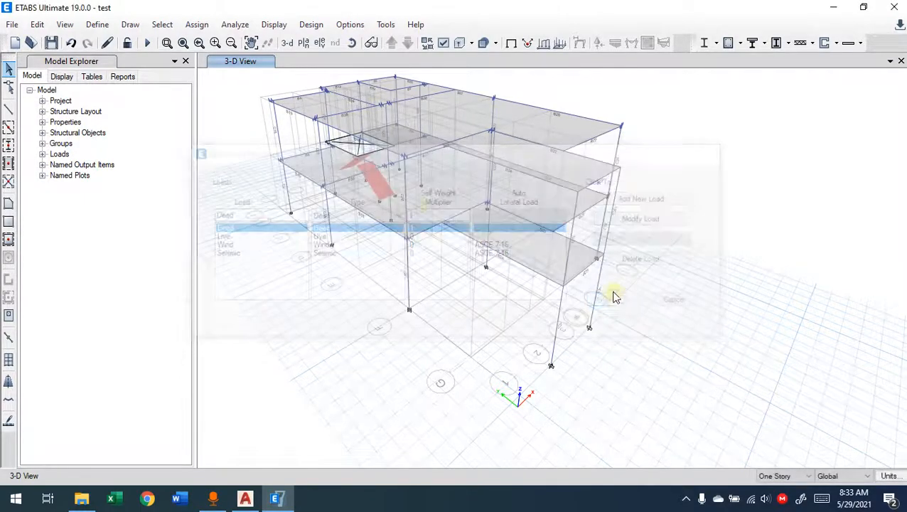
pyautogui.moveTo(641, 205); pyautogui.dragTo(642, 275, button='middle')
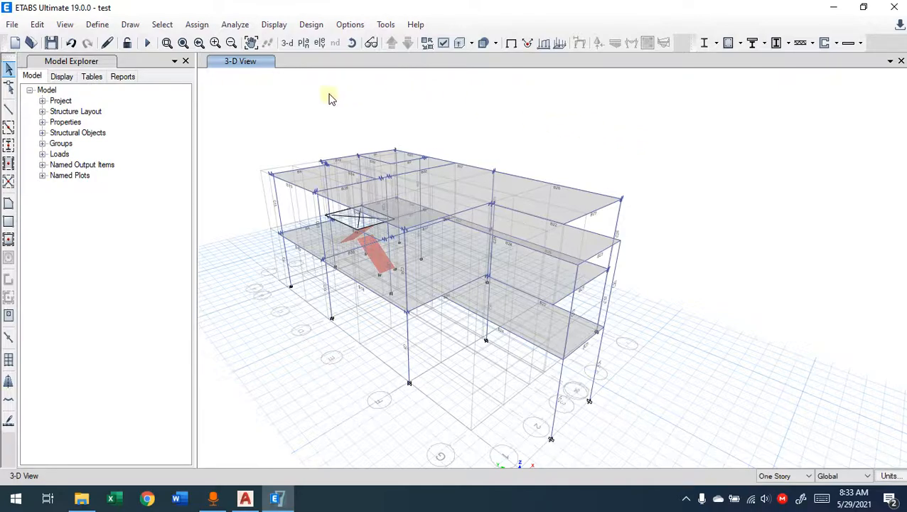
pyautogui.keyDown('shift'); pyautogui.moveTo(776, 238); pyautogui.dragTo(752, 297, button='middle'); pyautogui.keyUp('shift')
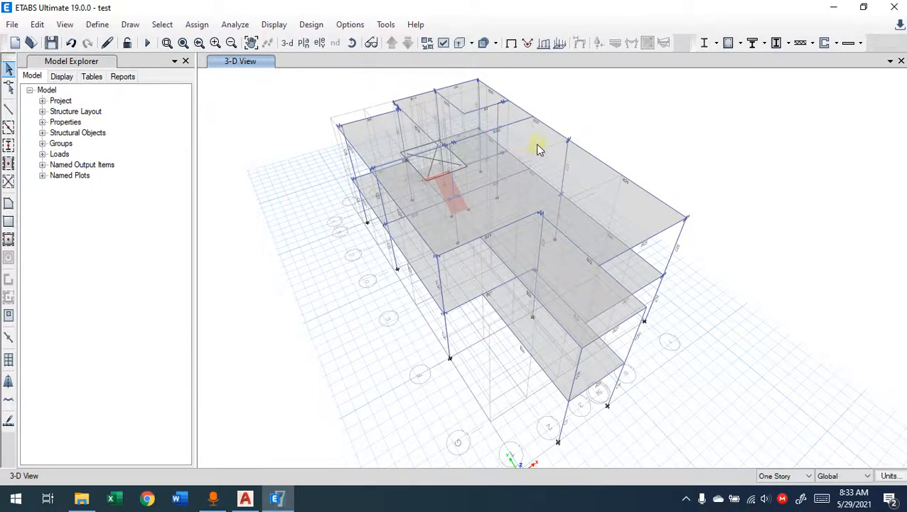
pyautogui.click(474, 98)
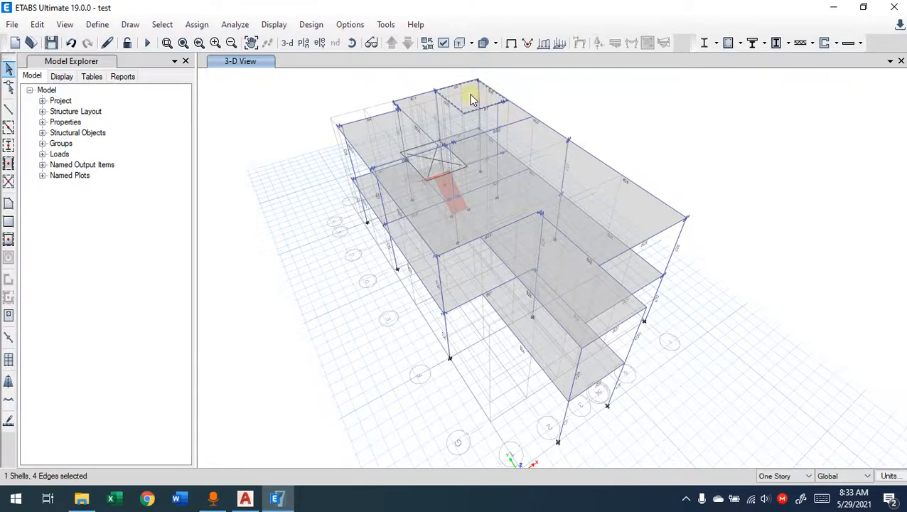
pyautogui.click(441, 115)
pyautogui.click(511, 147)
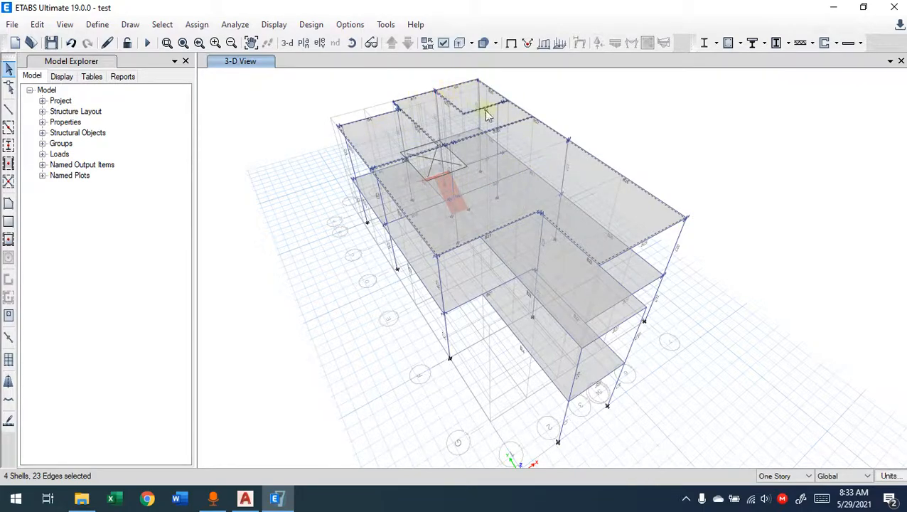
pyautogui.hotkey('ctrl', 'q')
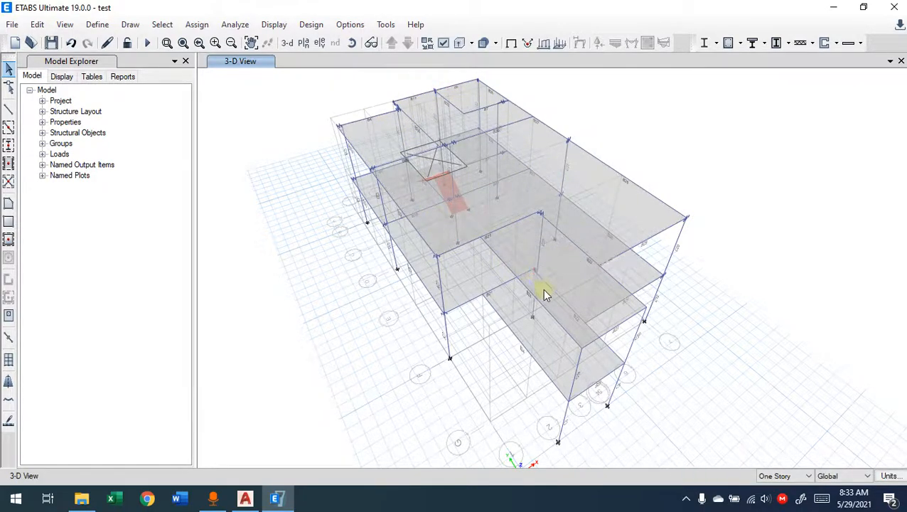
pyautogui.keyDown('shift'); pyautogui.moveTo(545, 327); pyautogui.dragTo(577, 298, button='middle'); pyautogui.keyUp('shift')
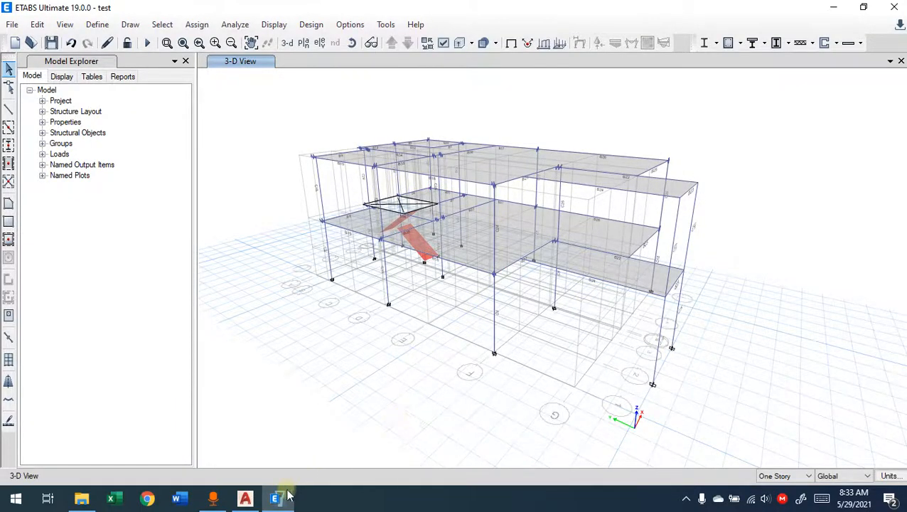
# Step: Switch to AutoCAD and examine the building section drawing, covering the roof trusses, both floor slabs, the stairs and the level marks
pyautogui.click(244, 497)
pyautogui.scroll(-6, 418, 263)
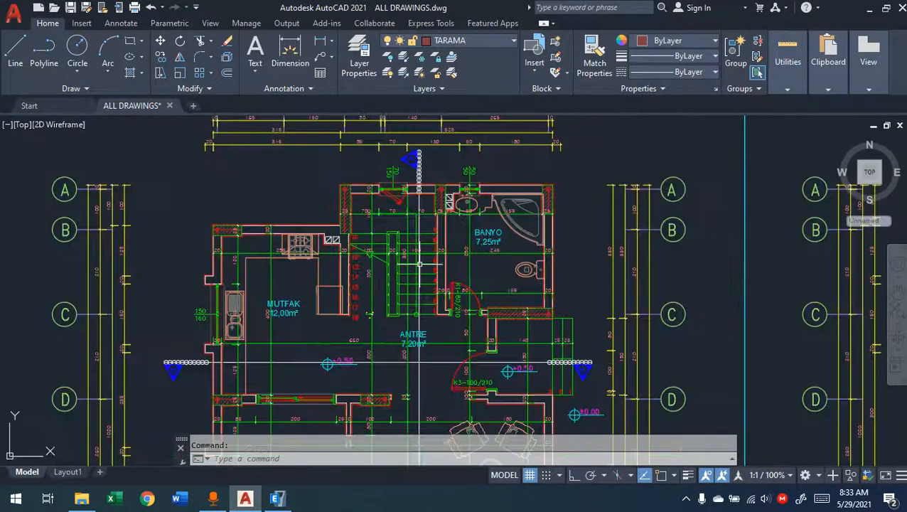
pyautogui.moveTo(577, 305)
pyautogui.mouseDown(button='middle')
pyautogui.moveTo(308, 251)
pyautogui.moveTo(428, 248)
pyautogui.moveTo(377, 238)
pyautogui.mouseUp(button='middle')
pyautogui.scroll(-2, 307, 251)
pyautogui.moveTo(639, 314); pyautogui.dragTo(300, 302, button='middle')
pyautogui.scroll(3, 511, 194)
pyautogui.scroll(2, 513, 208)
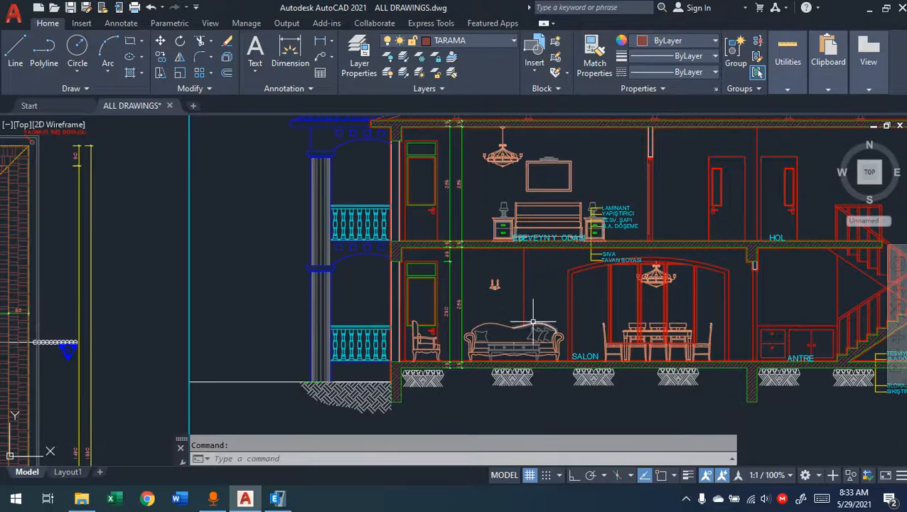
pyautogui.moveTo(596, 308); pyautogui.dragTo(457, 292, button='middle')
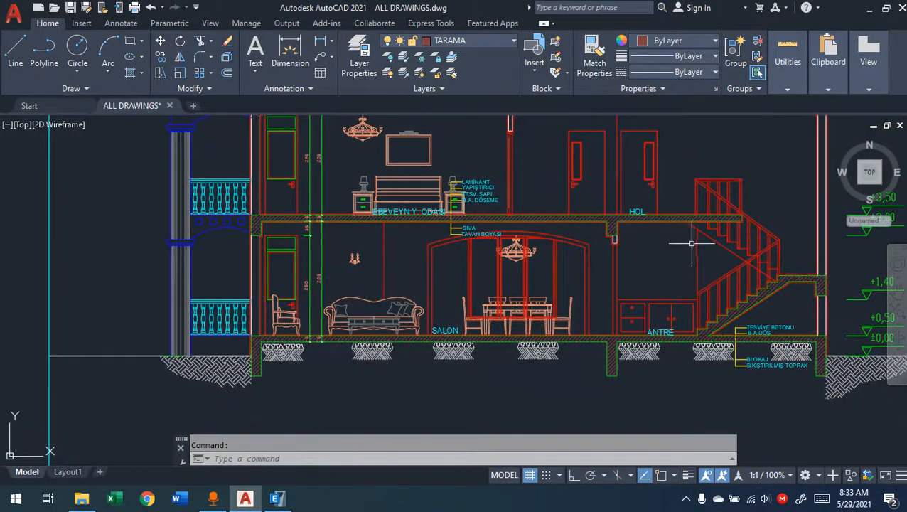
pyautogui.moveTo(695, 239); pyautogui.dragTo(628, 312, button='middle')
pyautogui.moveTo(367, 177); pyautogui.dragTo(348, 229, button='middle')
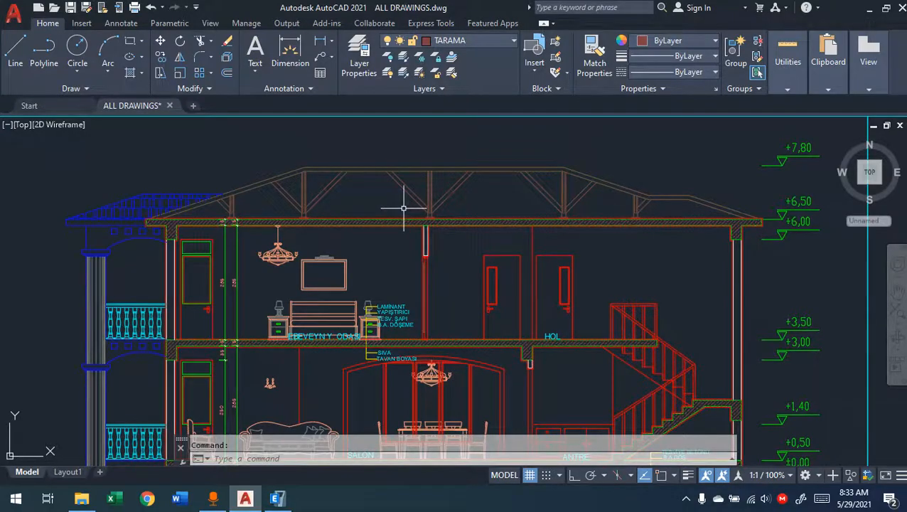
pyautogui.moveTo(398, 223); pyautogui.dragTo(418, 208, button='middle')
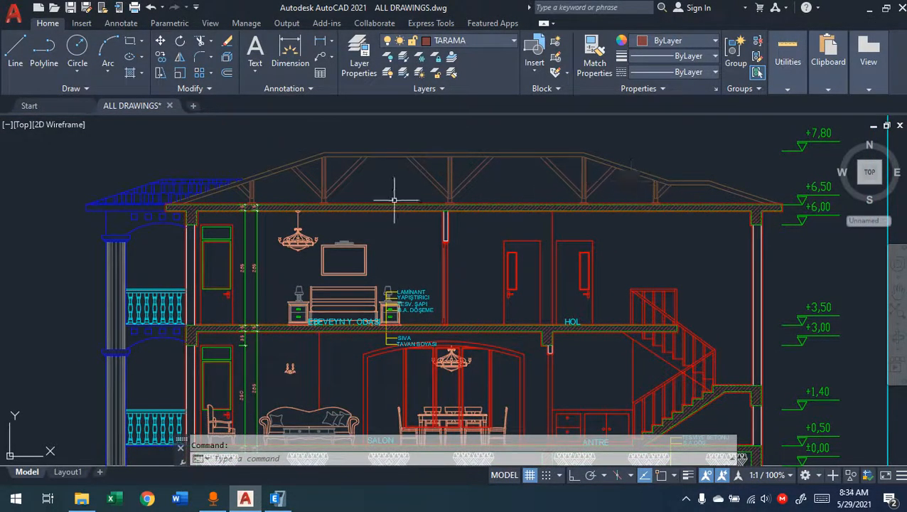
pyautogui.moveTo(398, 256); pyautogui.dragTo(430, 193, button='middle')
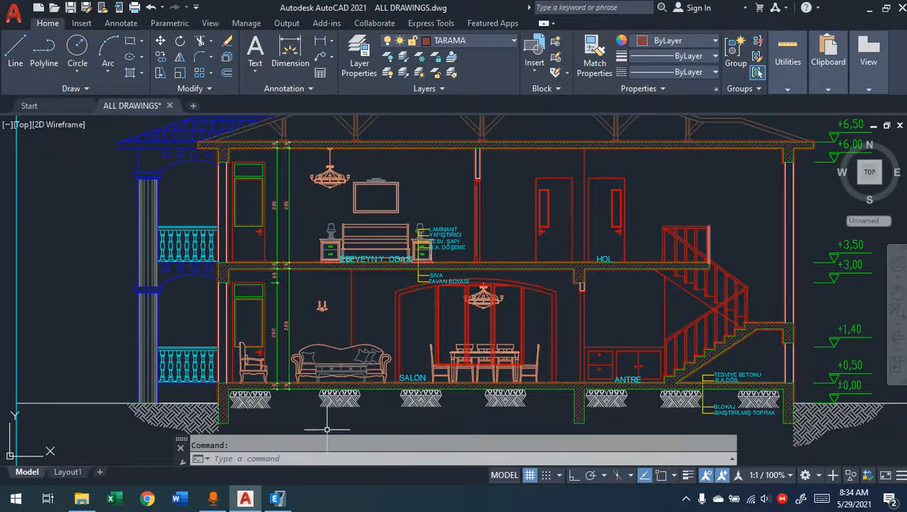
# Step: Switch back to ETABS and open the plan view of the First Floor story
pyautogui.click(275, 497)
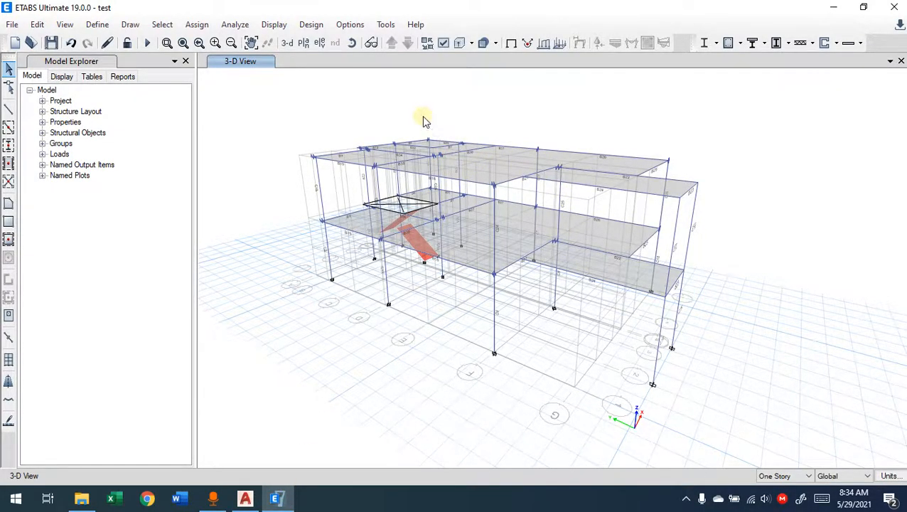
pyautogui.click(303, 43)
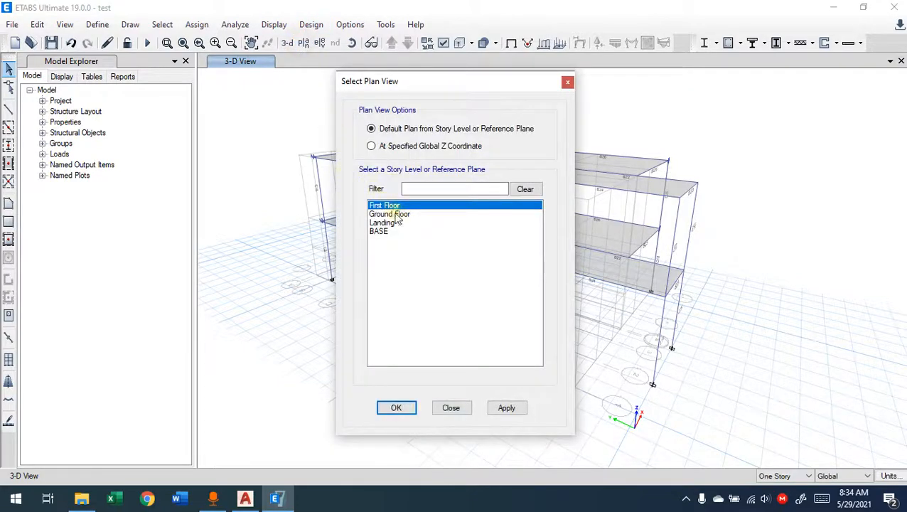
pyautogui.click(407, 410)
# Step: Select all five slab panels on the First Floor plan, including the projecting one between gridlines F and G
pyautogui.click(627, 172)
pyautogui.click(584, 178)
pyautogui.click(531, 197)
pyautogui.click(539, 278)
pyautogui.click(565, 399)
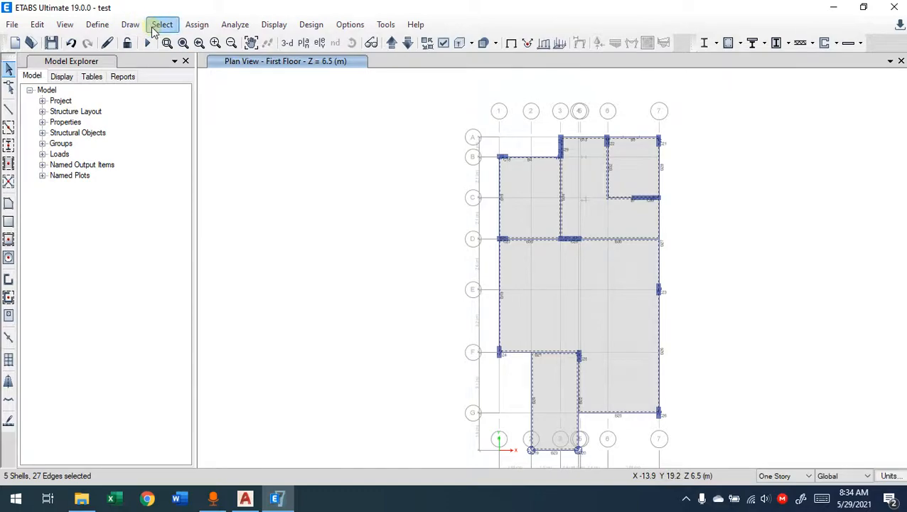
# Step: Start a uniform shell load assignment for the selected slabs, with the Live load pattern and a load of 4 kN/m²
pyautogui.moveTo(708, 287); pyautogui.dragTo(637, 247, button='middle')
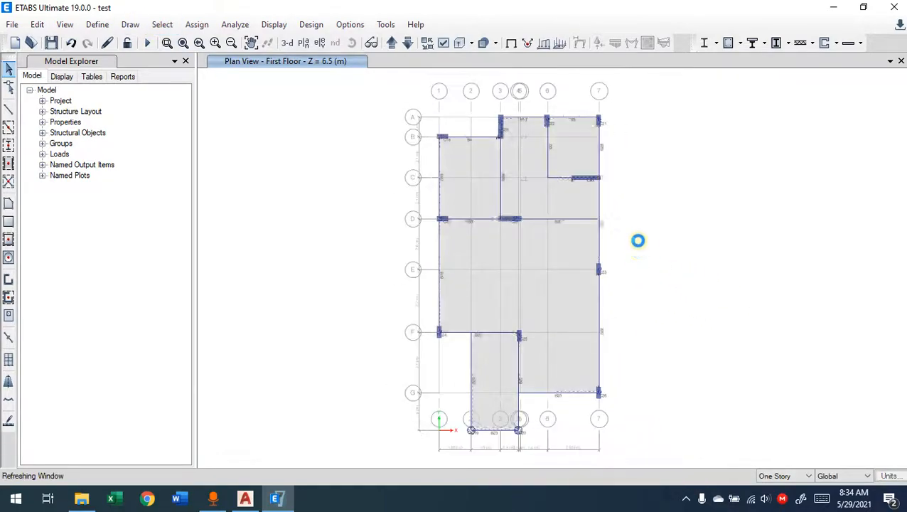
pyautogui.click(198, 24)
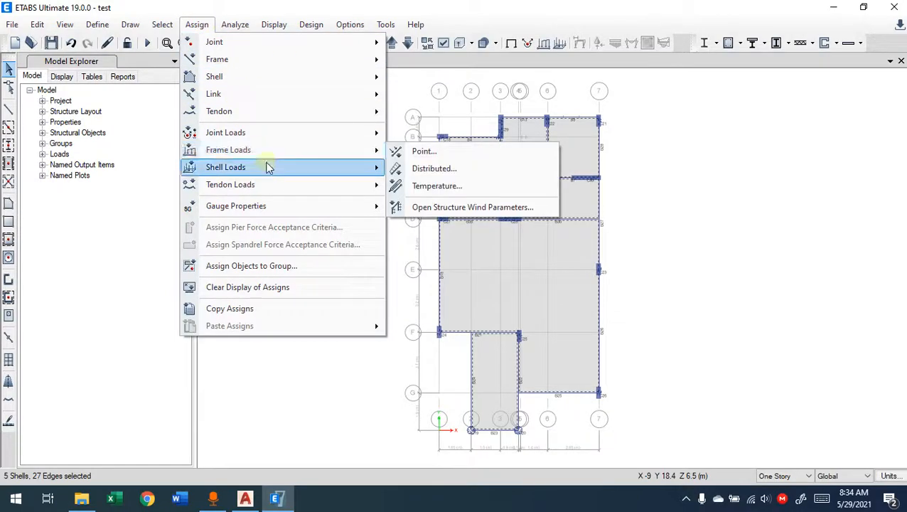
pyautogui.moveTo(327, 177)
pyautogui.click(402, 185)
pyautogui.moveTo(441, 170); pyautogui.dragTo(212, 98)
pyautogui.click(297, 135)
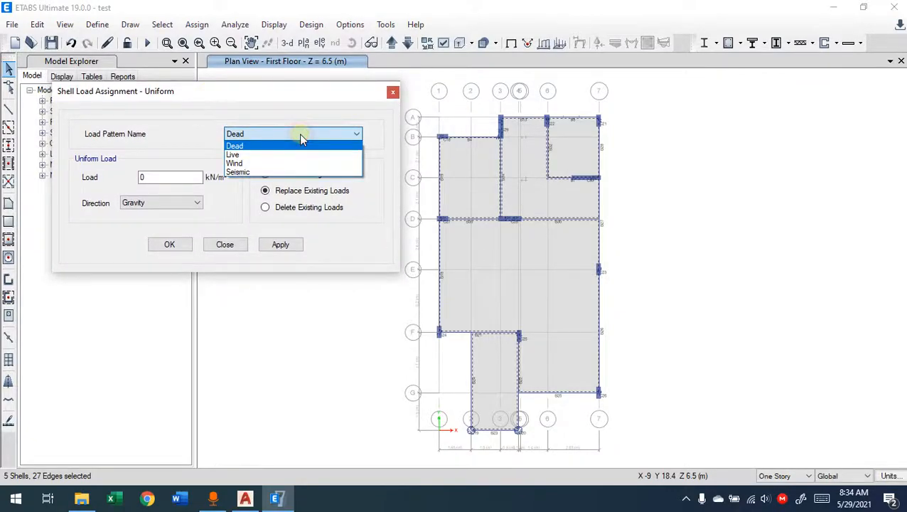
pyautogui.click(248, 155)
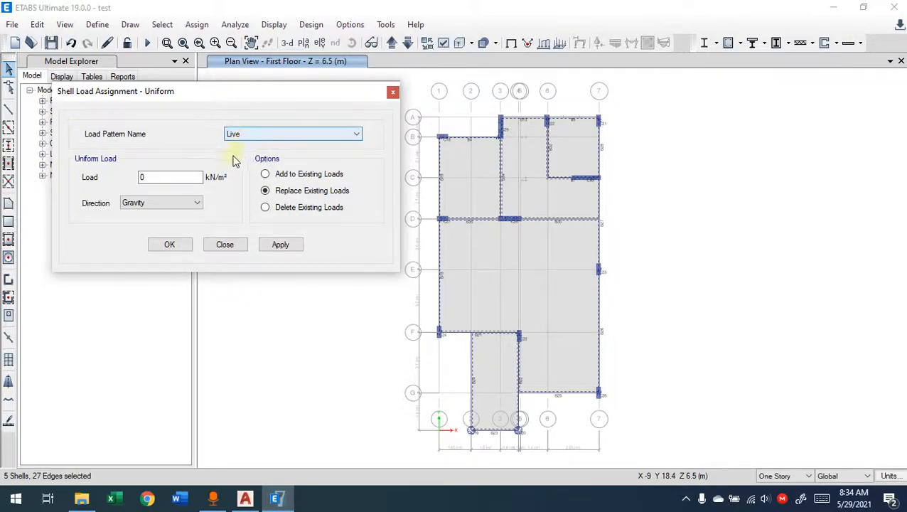
pyautogui.doubleClick(142, 177)
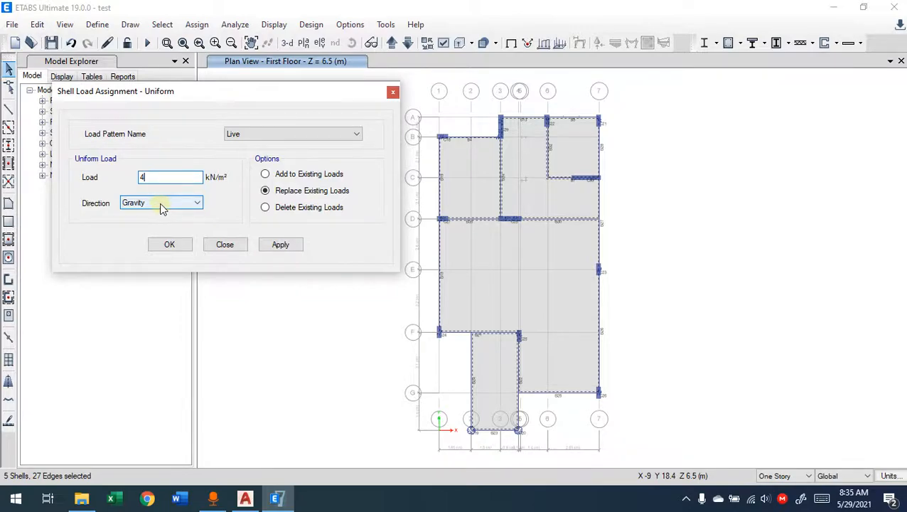
# Step: Mark the options for adding, replacing or deleting existing loads with a red rectangle using the screen annotation tool
pyautogui.hotkey('ctrl', 'alt', 'd')
pyautogui.click(900, 127)
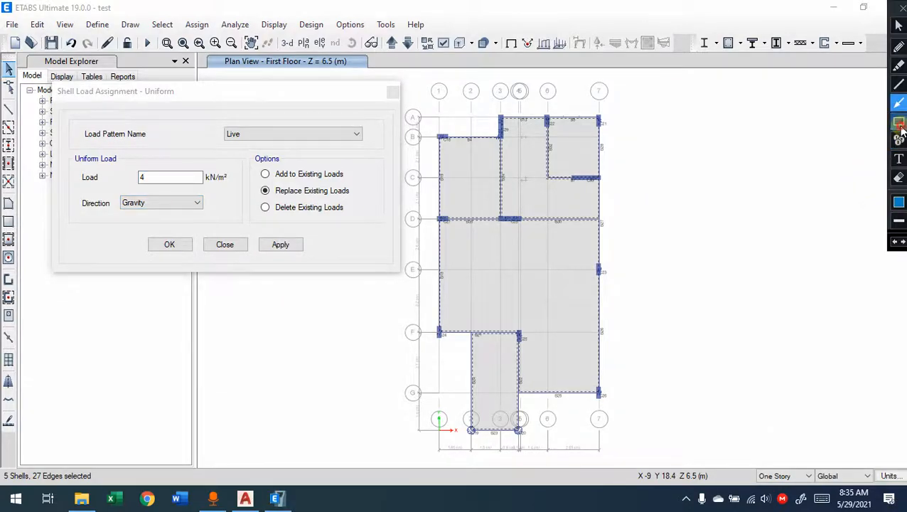
pyautogui.moveTo(369, 156)
pyautogui.mouseDown()
pyautogui.moveTo(246, 217)
pyautogui.moveTo(250, 226)
pyautogui.mouseUp()
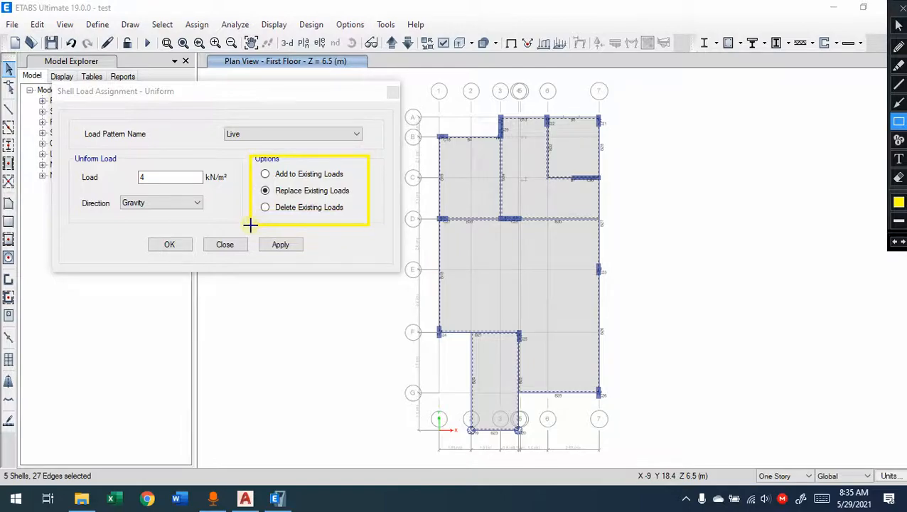
pyautogui.click(898, 177)
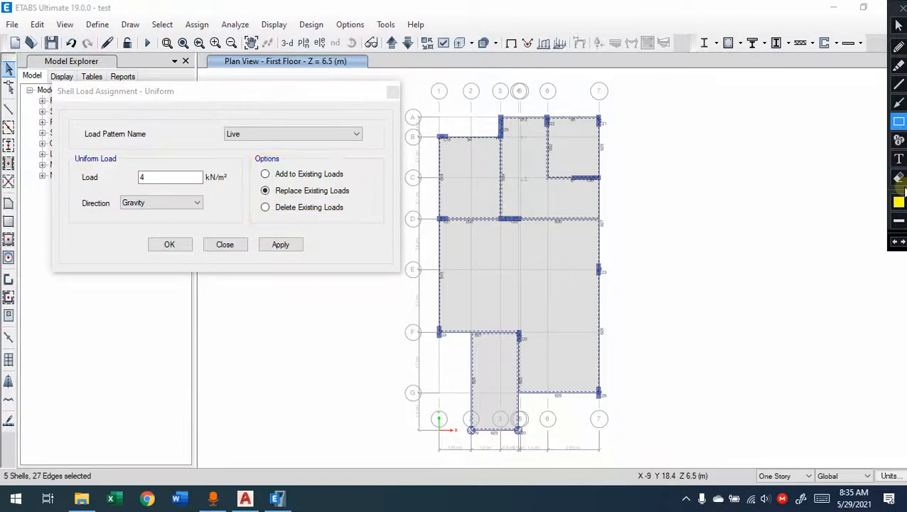
pyautogui.click(898, 201)
pyautogui.click(770, 71)
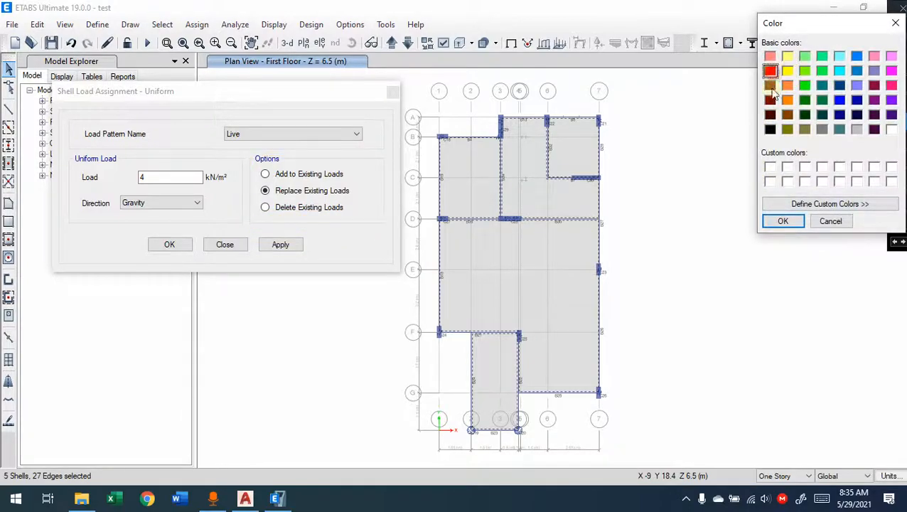
pyautogui.click(783, 222)
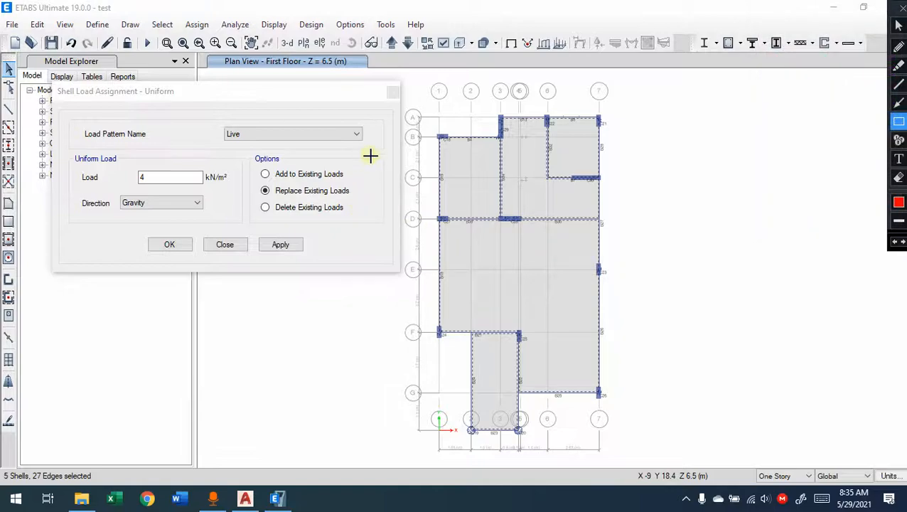
pyautogui.moveTo(381, 151)
pyautogui.mouseDown()
pyautogui.moveTo(299, 217)
pyautogui.moveTo(244, 226)
pyautogui.mouseUp()
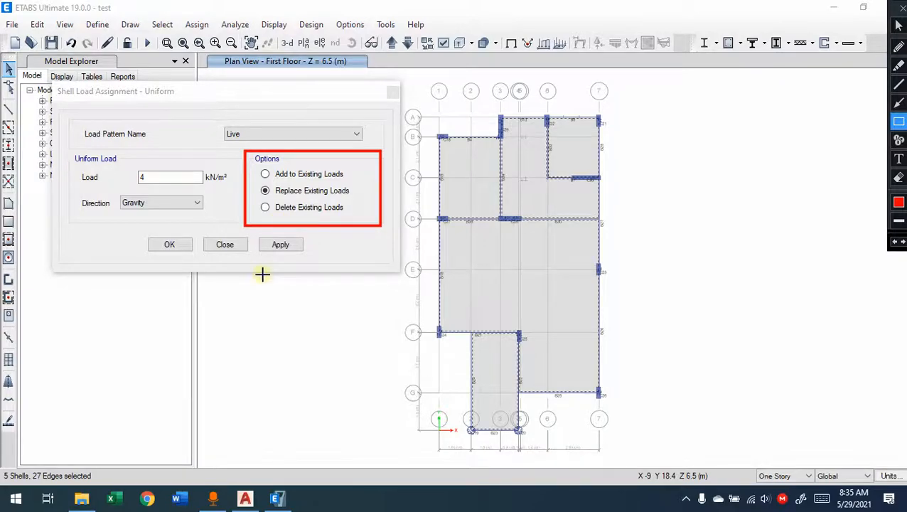
# Step: Mark the Replace Existing Loads option and the load value with red rectangles using the screen annotation tool
pyautogui.moveTo(352, 184); pyautogui.dragTo(257, 199)
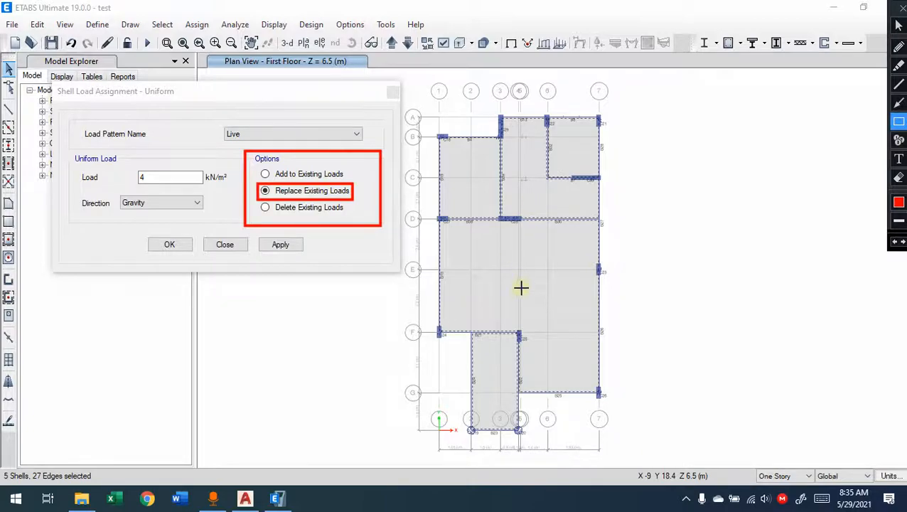
pyautogui.moveTo(157, 169); pyautogui.dragTo(137, 185)
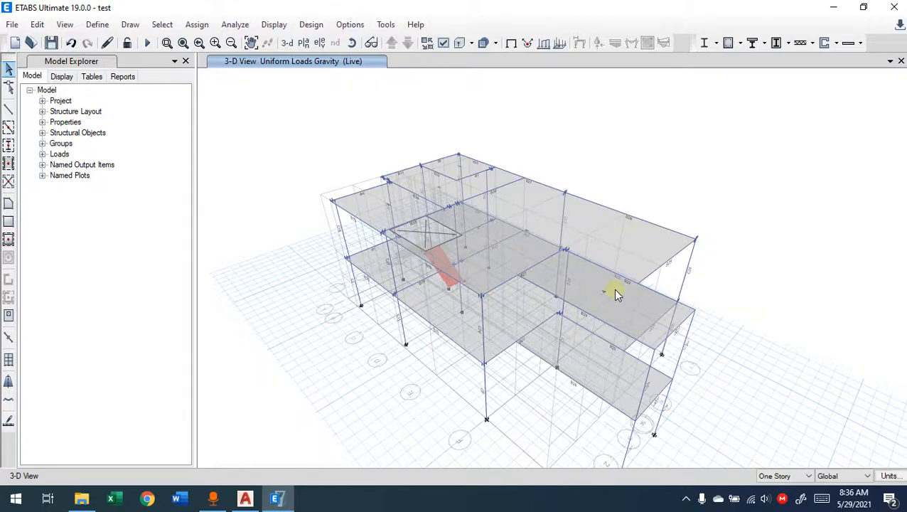
# Step: Display the Live shell loads as plan-view floor contours in the Gravity direction, including uniform load assignments
pyautogui.click(273, 25)
pyautogui.moveTo(313, 64)
pyautogui.click(522, 99)
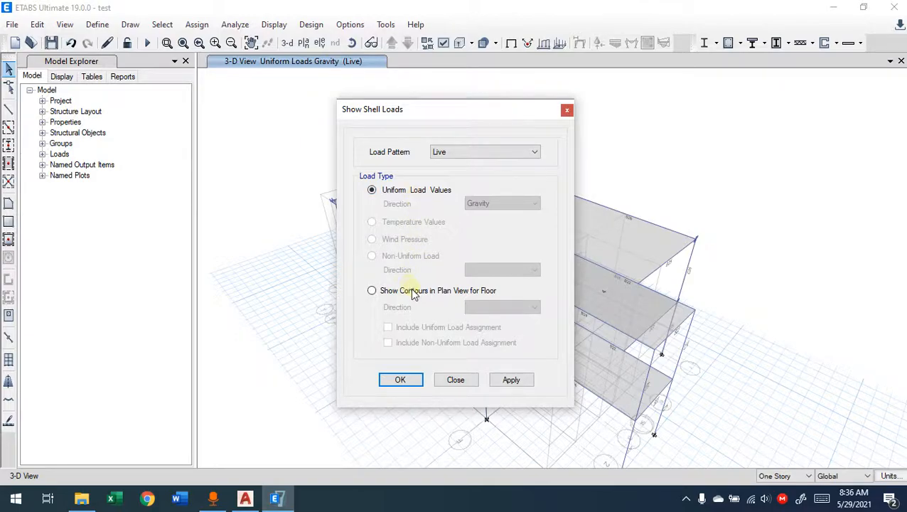
pyautogui.click(438, 152)
pyautogui.click(419, 289)
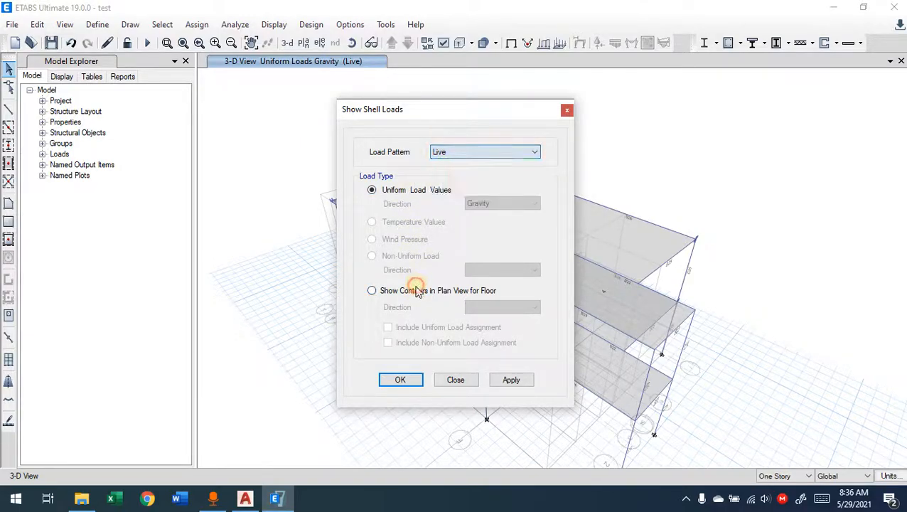
pyautogui.click(418, 290)
pyautogui.click(435, 328)
pyautogui.click(511, 380)
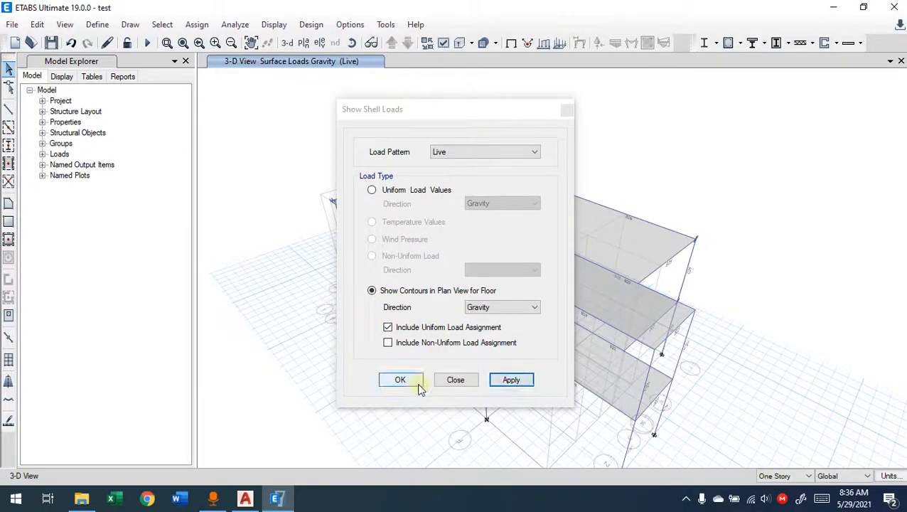
pyautogui.click(415, 381)
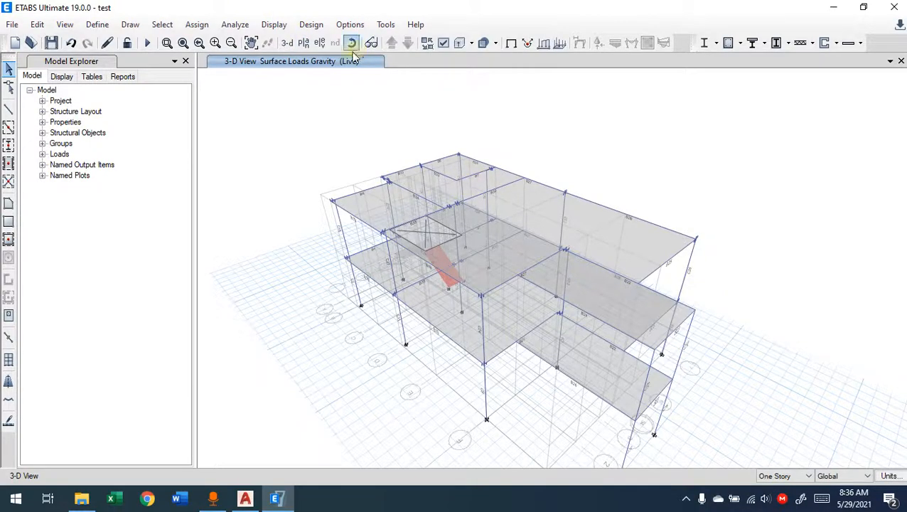
# Step: Open the elevation view along gridline 1 and clear its load display back to the undeformed shape
pyautogui.click(319, 42)
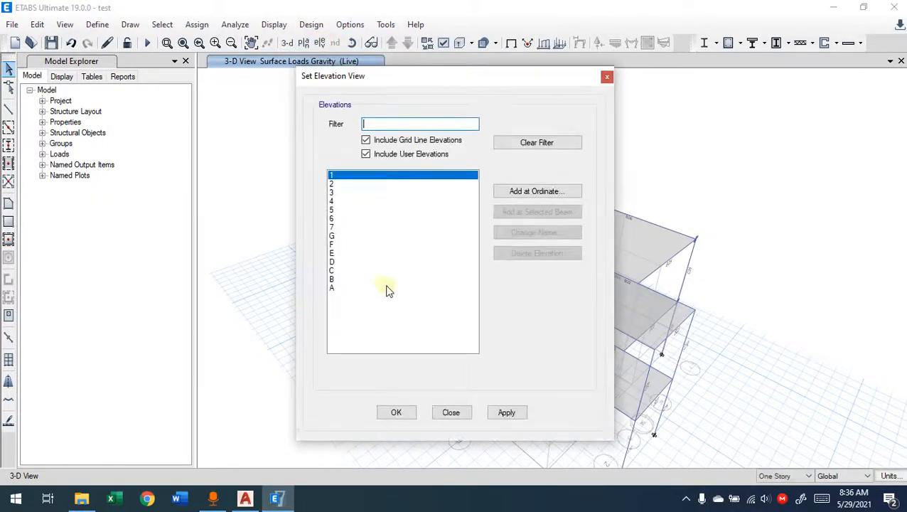
pyautogui.click(506, 413)
pyautogui.click(410, 416)
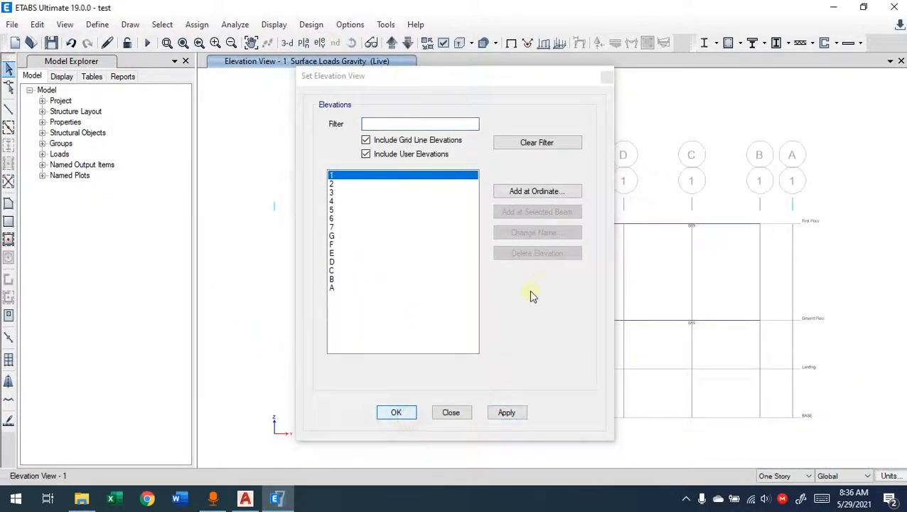
pyautogui.click(274, 24)
pyautogui.click(303, 43)
pyautogui.click(303, 43)
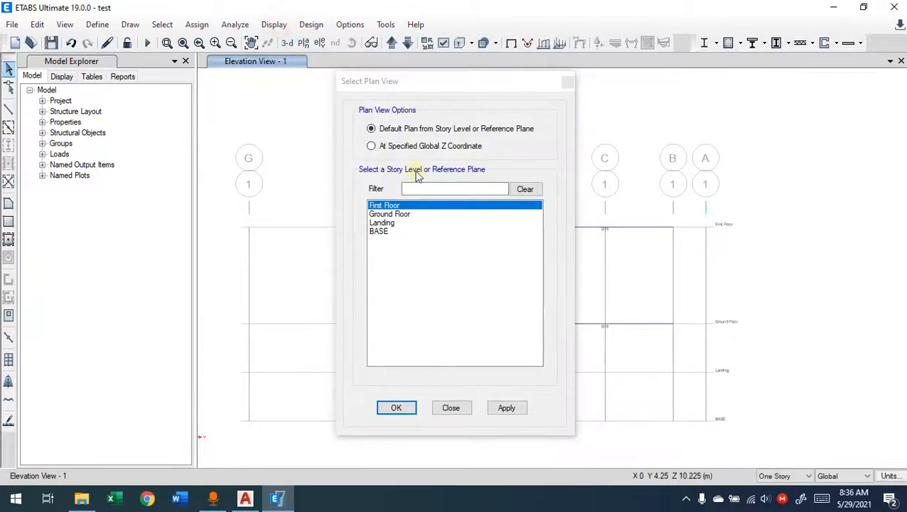
pyautogui.click(506, 407)
# Step: Display the Live shell loads as uniform load values in the gridline 1 elevation
pyautogui.click(274, 24)
pyautogui.moveTo(288, 67)
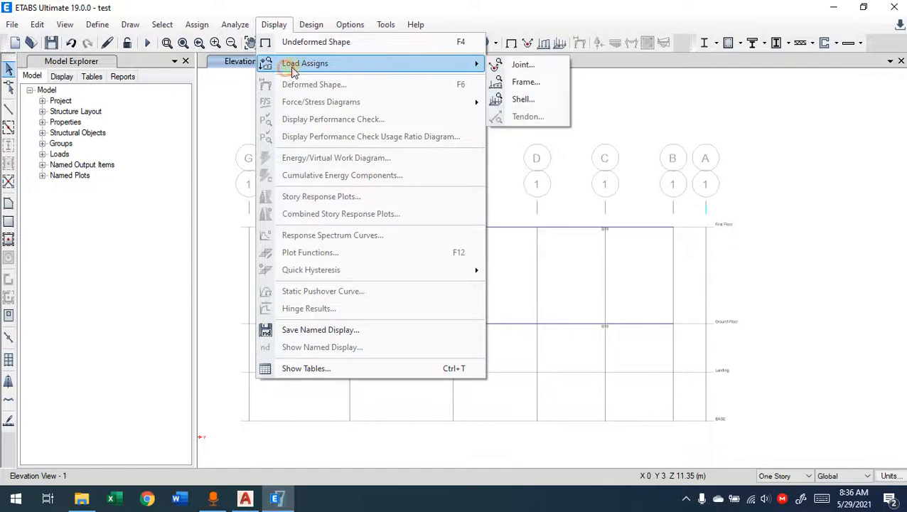
pyautogui.click(527, 95)
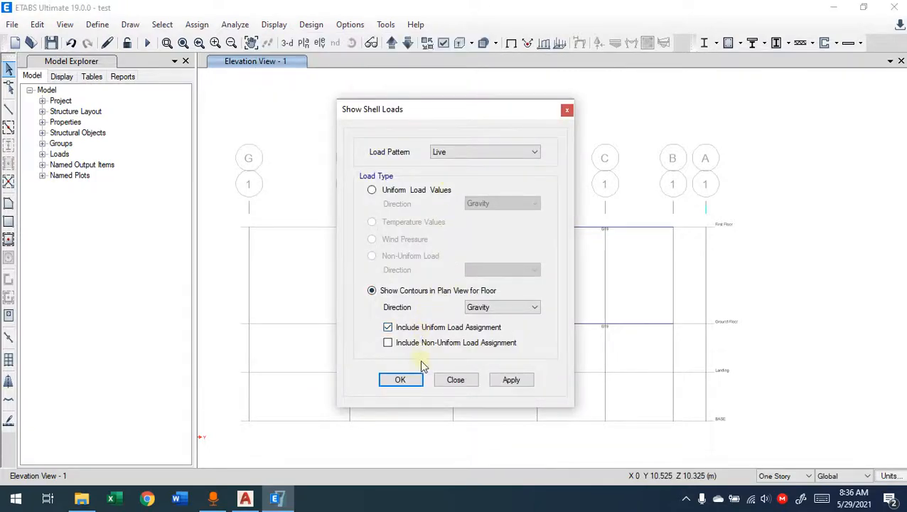
pyautogui.click(390, 191)
pyautogui.click(400, 379)
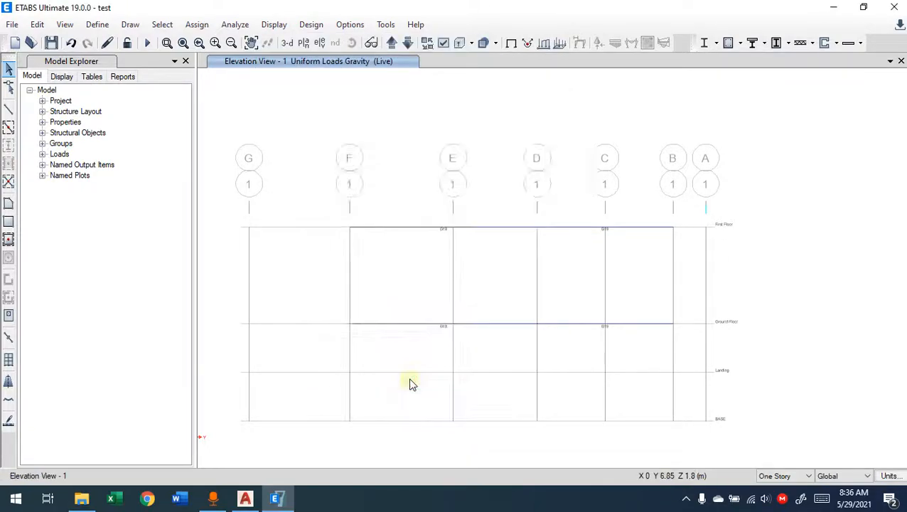
# Step: Switch the Live shell load display from uniform values to floor contours that include uniform load assignments
pyautogui.click(273, 25)
pyautogui.moveTo(334, 74)
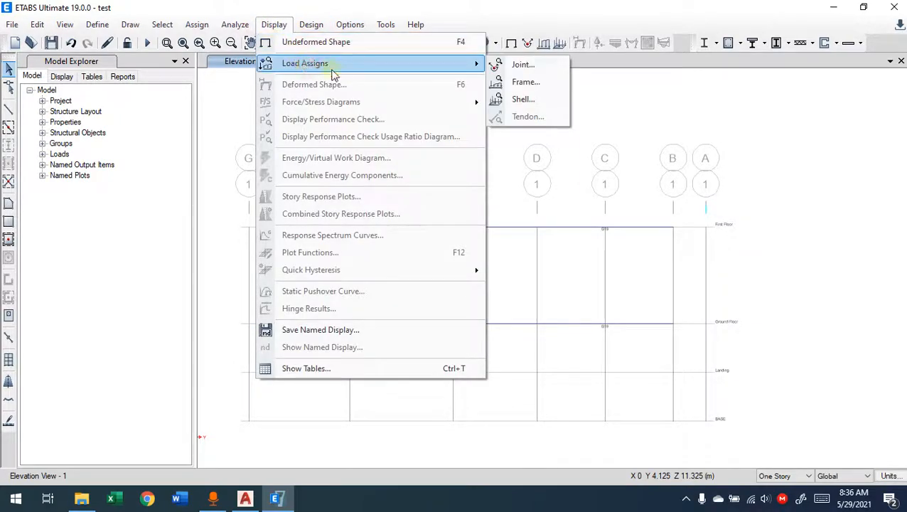
pyautogui.click(515, 99)
pyautogui.click(415, 292)
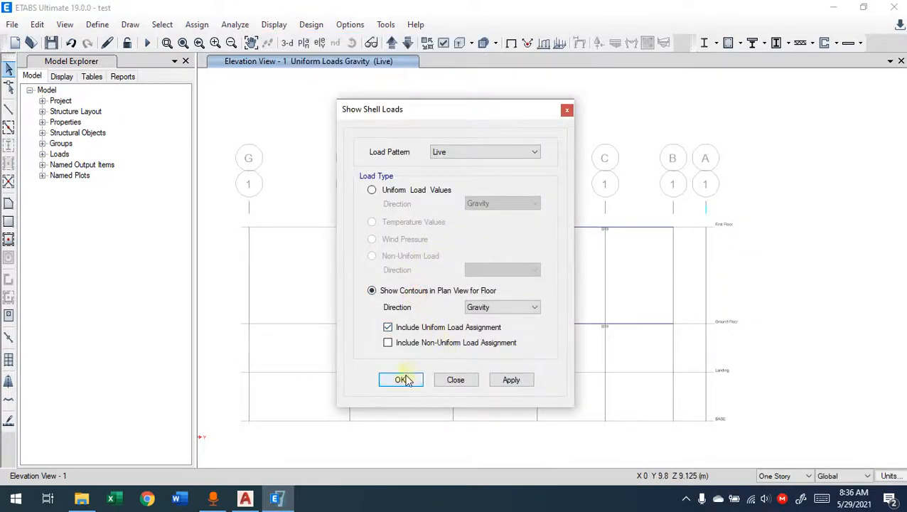
pyautogui.click(505, 384)
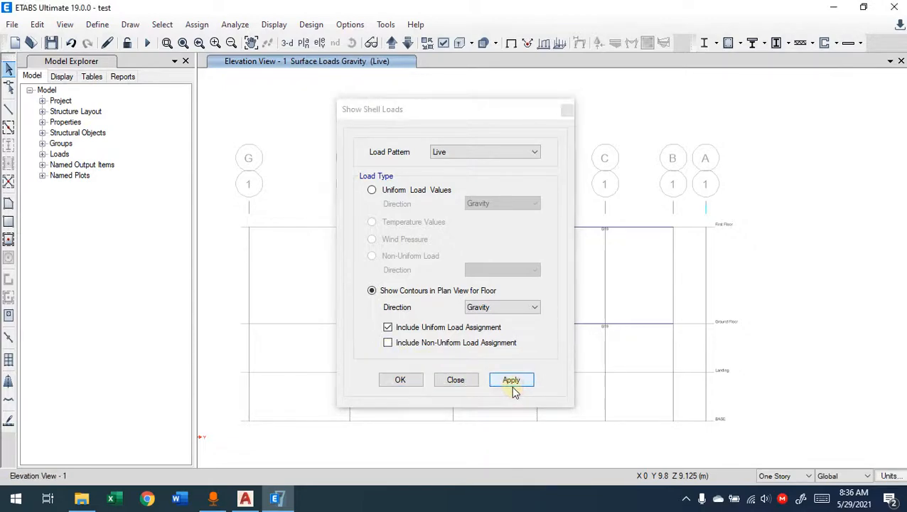
pyautogui.click(452, 378)
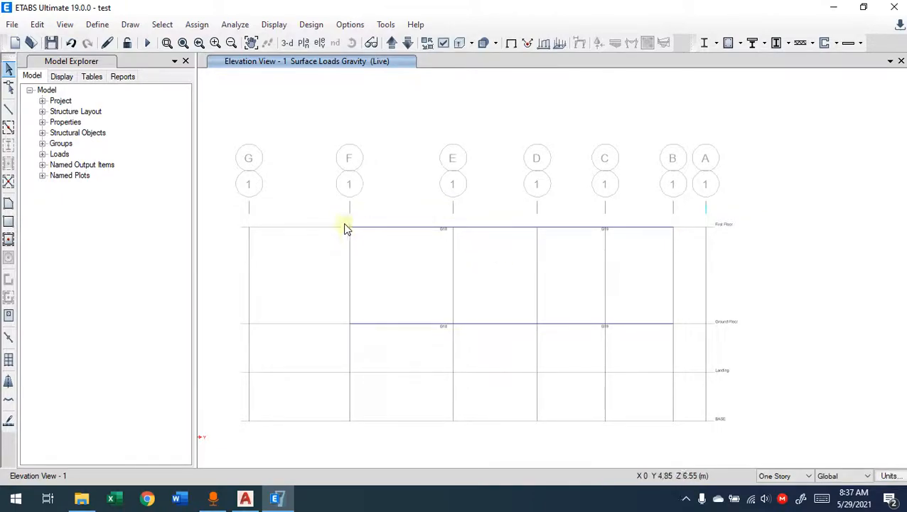
# Step: Advance the elevation view to gridline 3, and return to the 3-D view of the building
pyautogui.click(392, 43)
pyautogui.click(393, 43)
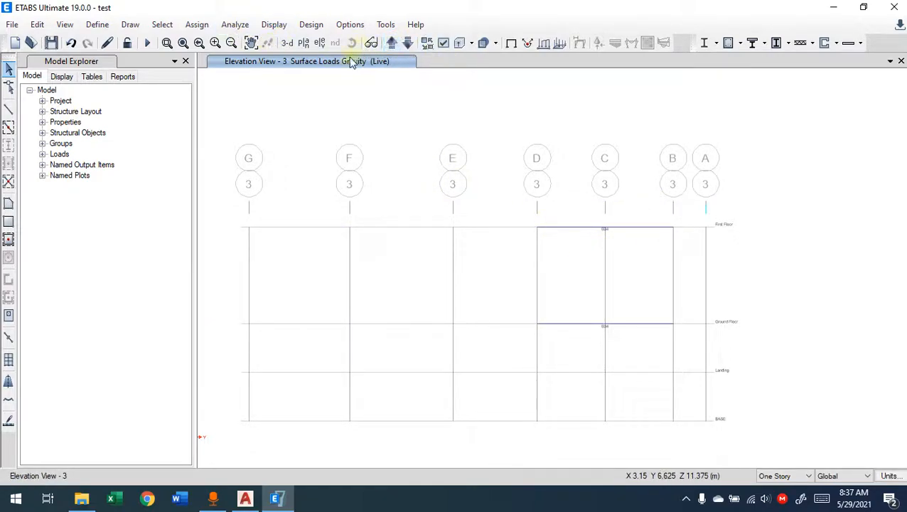
pyautogui.click(287, 43)
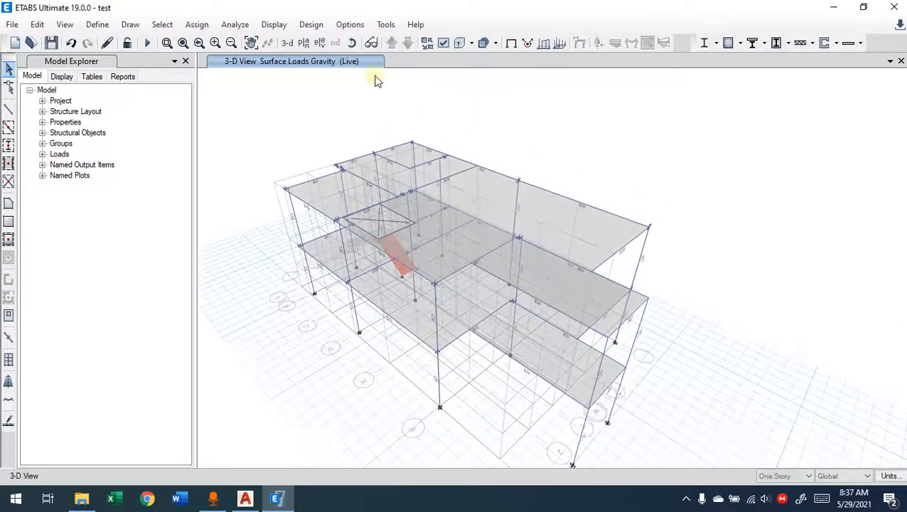
# Step: Open the First Floor plan view and examine the Live load contours on its slabs
pyautogui.click(303, 42)
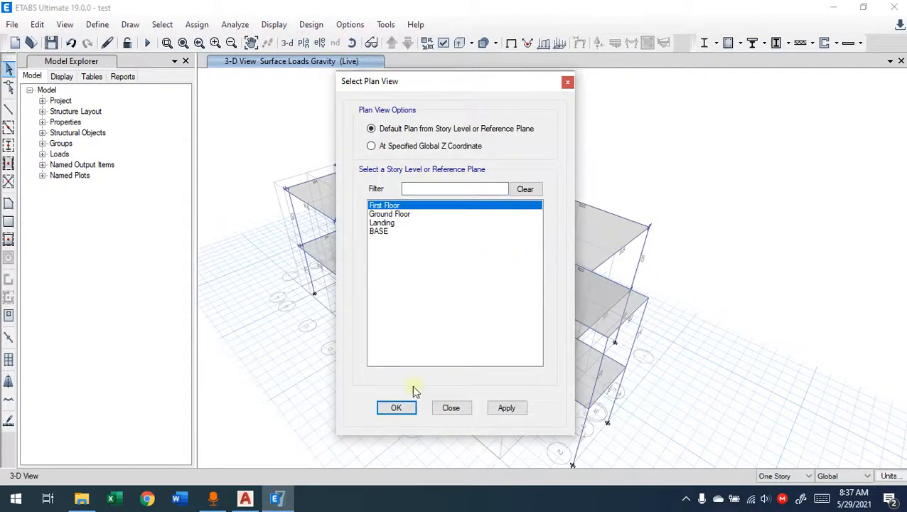
pyautogui.click(390, 213)
pyautogui.click(384, 205)
pyautogui.click(410, 405)
pyautogui.moveTo(638, 344); pyautogui.dragTo(532, 284, button='middle')
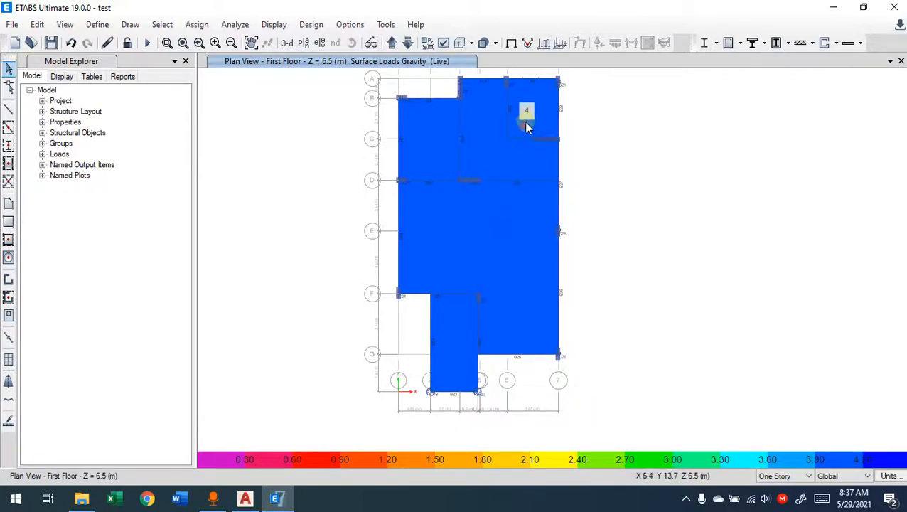
# Step: Reset the First Floor plan to the undeformed shape and select all five slab panels
pyautogui.click(273, 24)
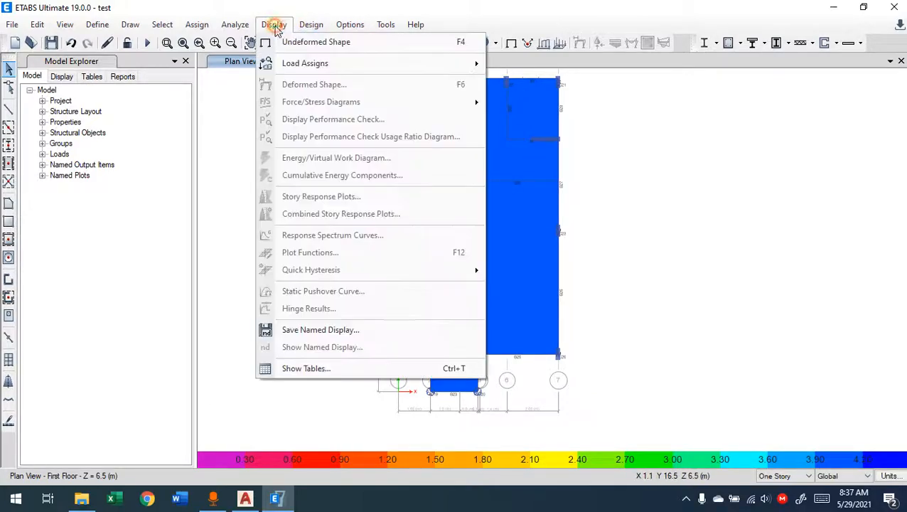
pyautogui.click(299, 38)
pyautogui.click(518, 96)
pyautogui.click(482, 107)
pyautogui.click(432, 148)
pyautogui.click(454, 240)
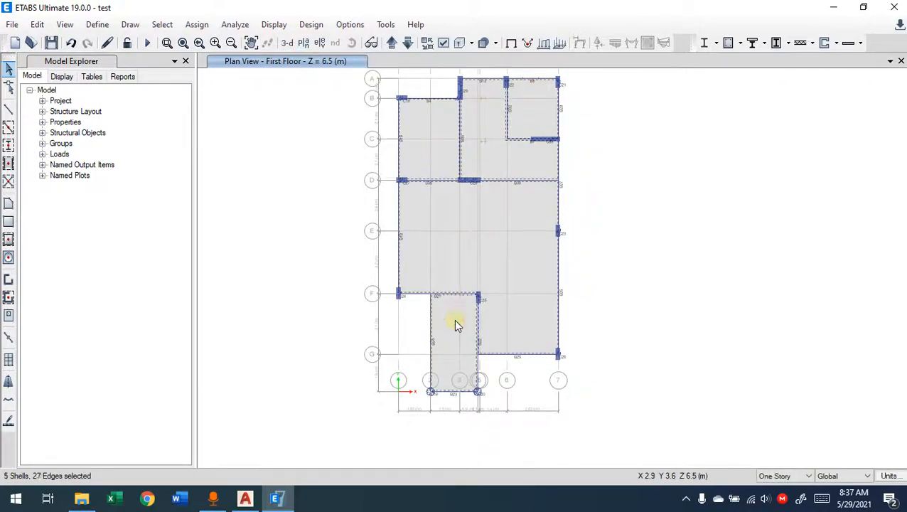
# Step: Assign a uniform Live load of 2 kN/m² to the selected slabs, replacing their existing loads
pyautogui.click(197, 24)
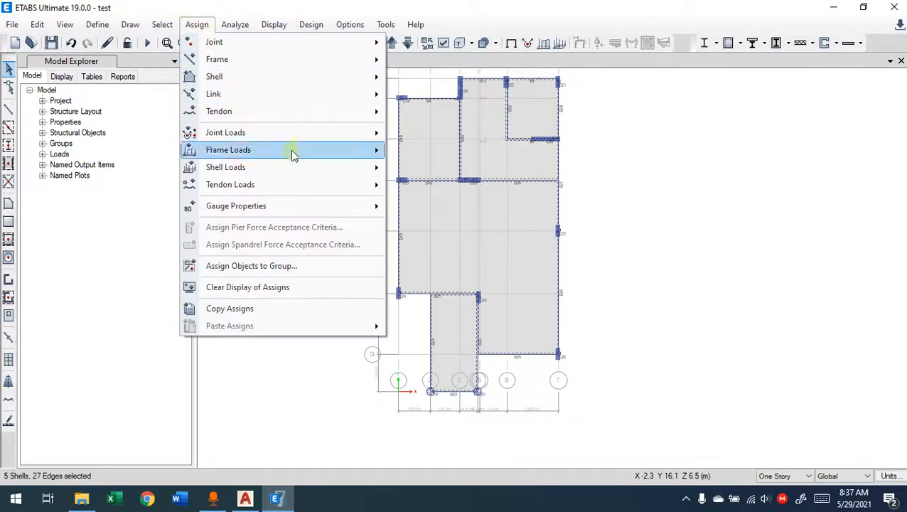
pyautogui.moveTo(303, 167)
pyautogui.click(424, 186)
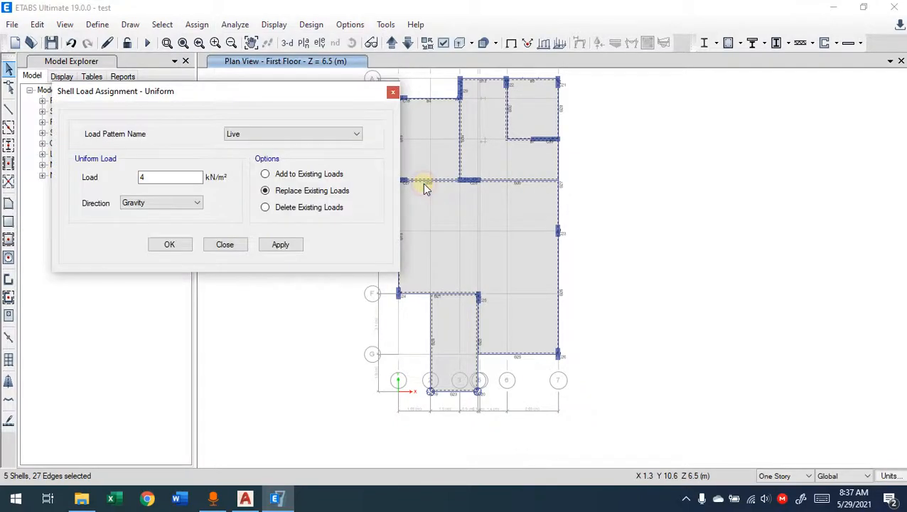
pyautogui.moveTo(169, 182); pyautogui.dragTo(140, 184)
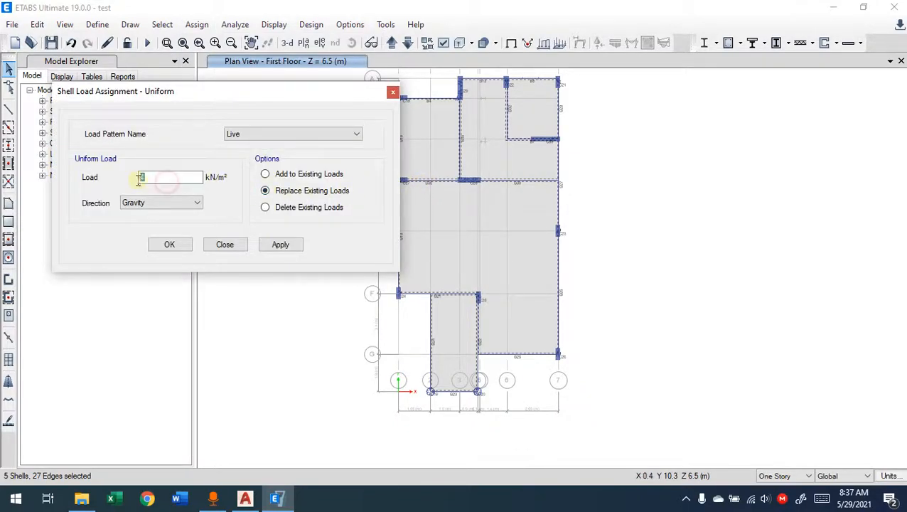
pyautogui.click(286, 194)
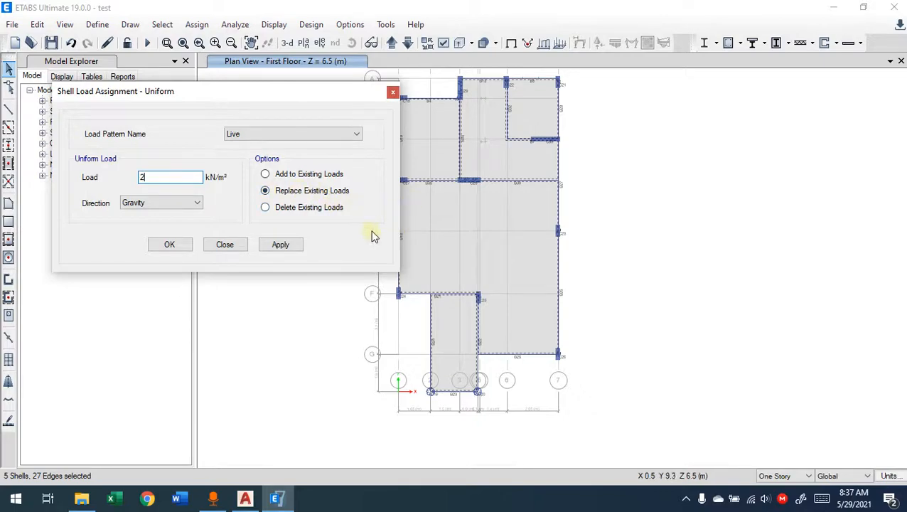
pyautogui.click(288, 247)
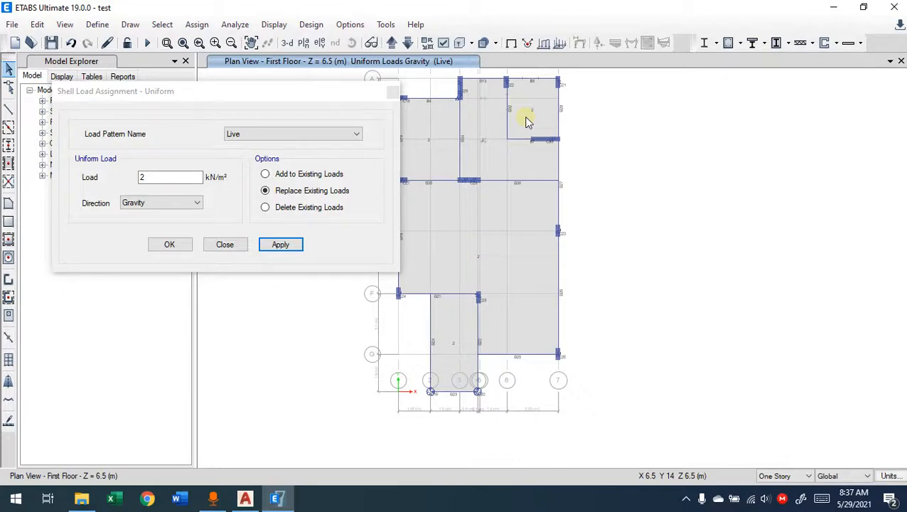
# Step: Replace the Live load on the slab panel between gridlines A–C and 6–7 with 4 kN/m²
pyautogui.moveTo(257, 87); pyautogui.dragTo(226, 83)
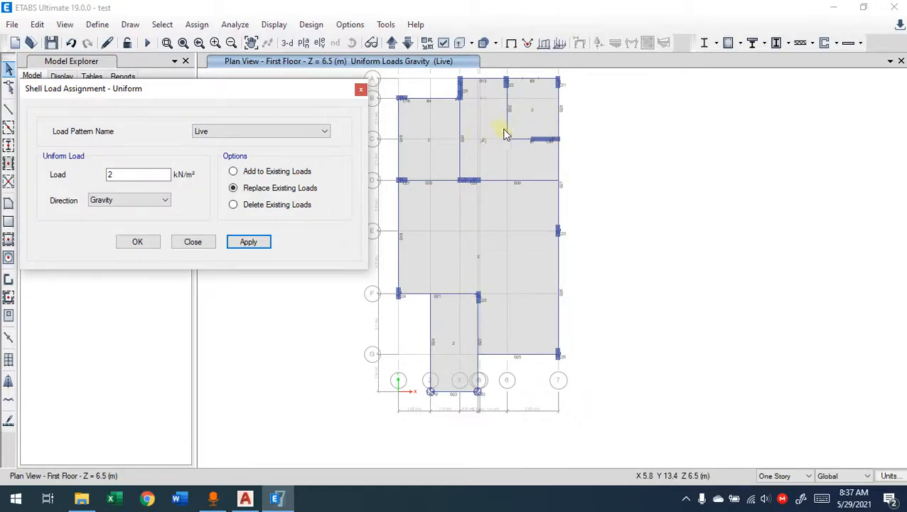
pyautogui.click(536, 126)
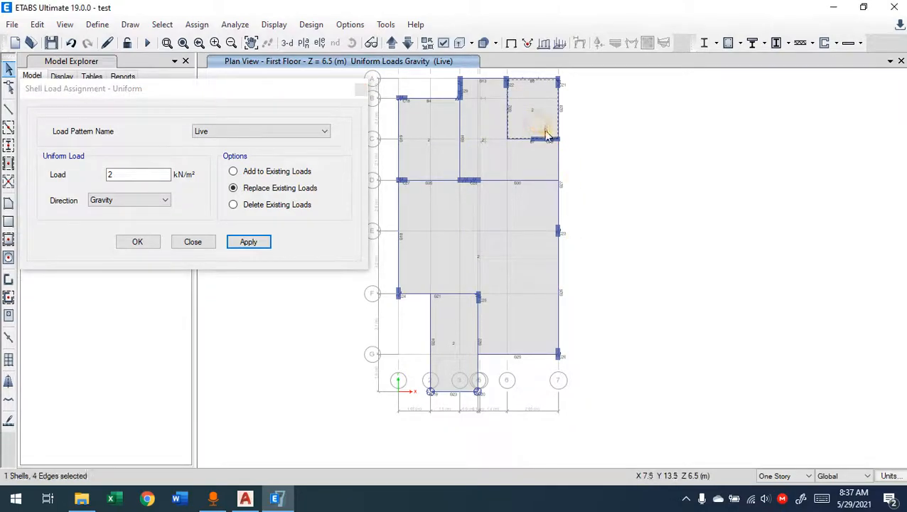
pyautogui.doubleClick(110, 174)
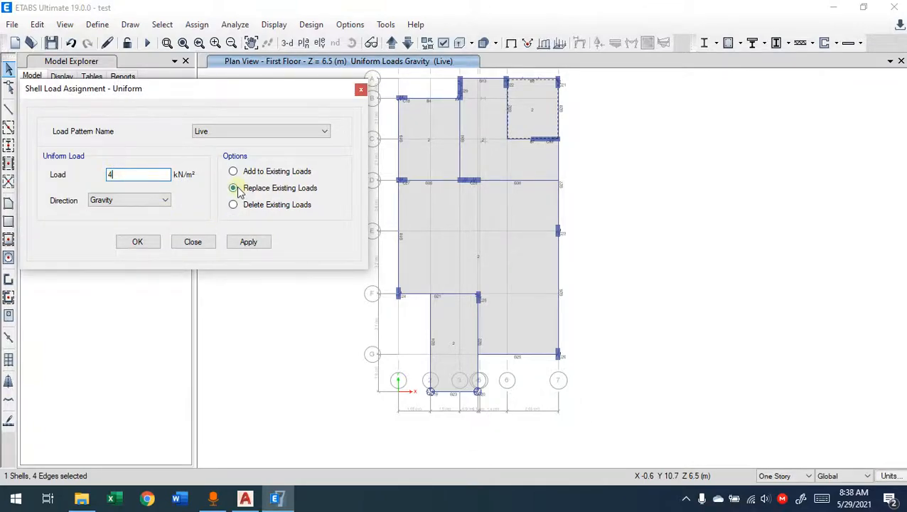
pyautogui.write('4')
pyautogui.click(248, 242)
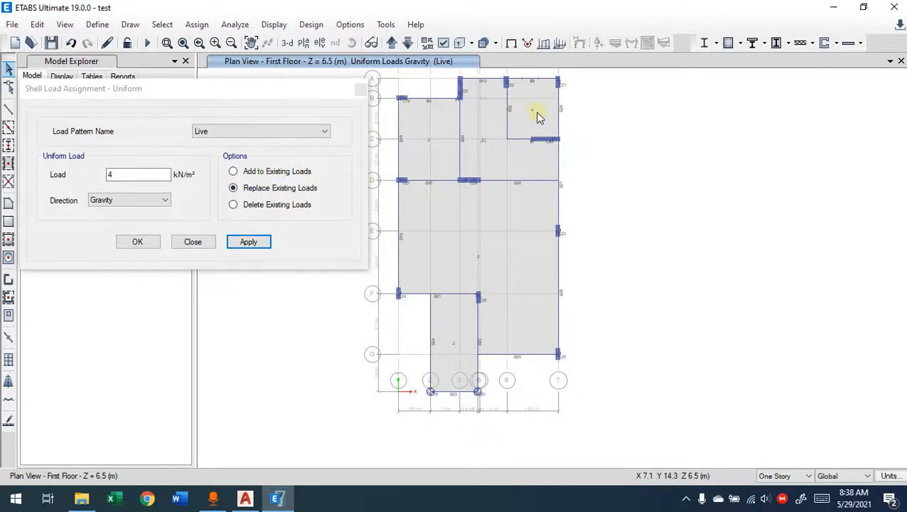
# Step: Add 2 kN/m² to the existing Live load on the slab panel between gridlines A–C and 6–7
pyautogui.moveTo(169, 176); pyautogui.dragTo(99, 175)
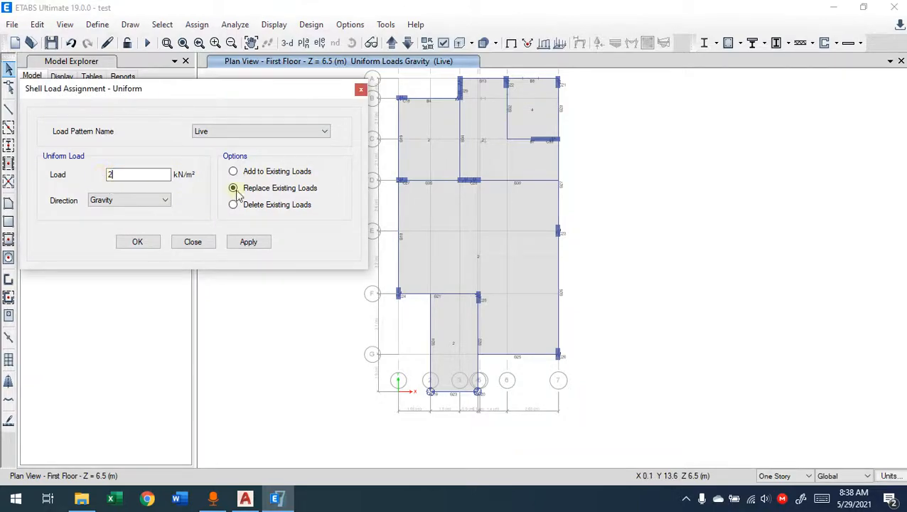
pyautogui.click(249, 172)
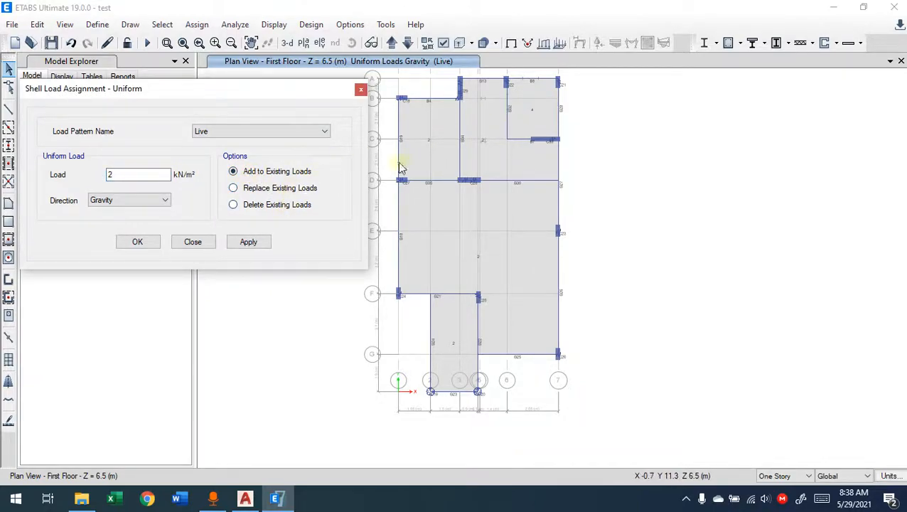
pyautogui.click(534, 119)
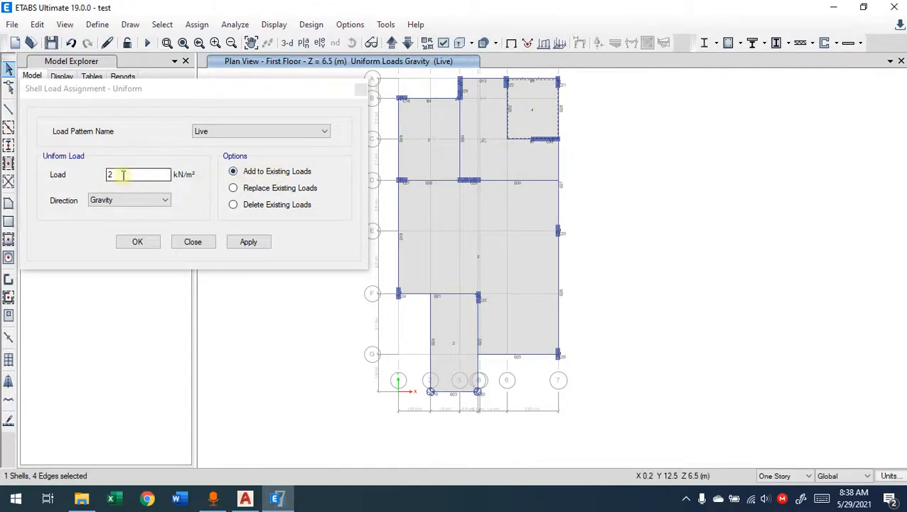
pyautogui.click(242, 242)
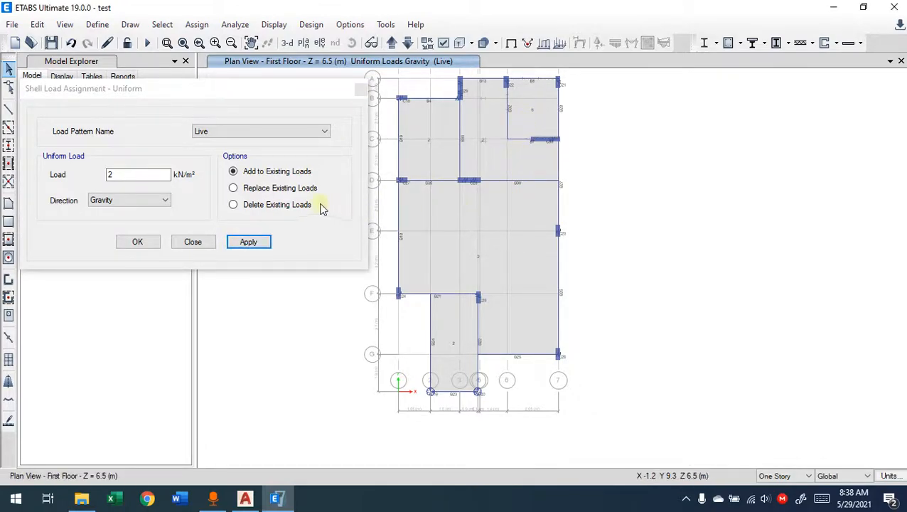
# Step: Delete the existing Live loads from all five First Floor slab panels
pyautogui.click(289, 204)
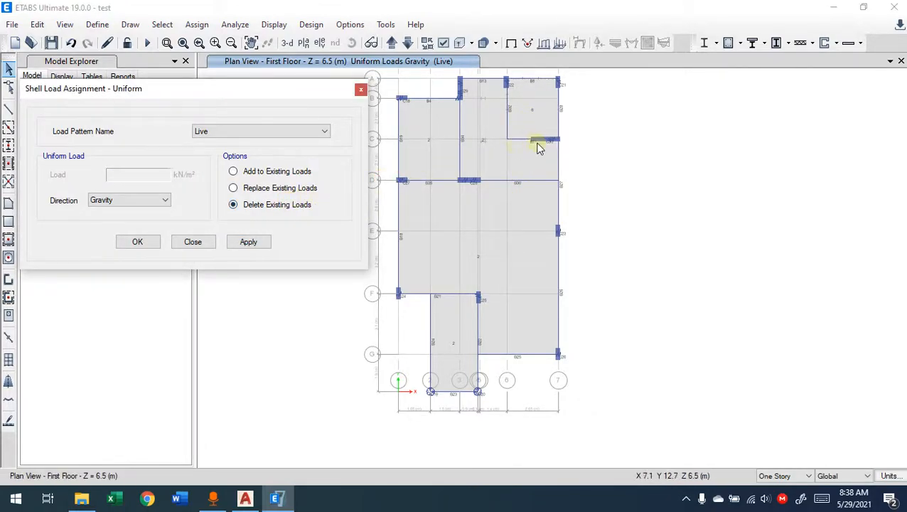
pyautogui.click(536, 116)
pyautogui.click(508, 156)
pyautogui.click(437, 160)
pyautogui.click(459, 245)
pyautogui.click(461, 338)
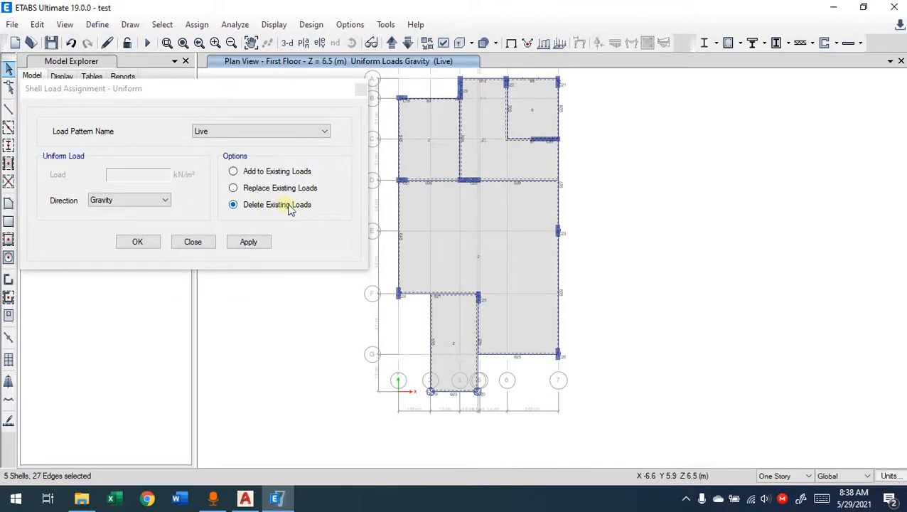
pyautogui.click(257, 245)
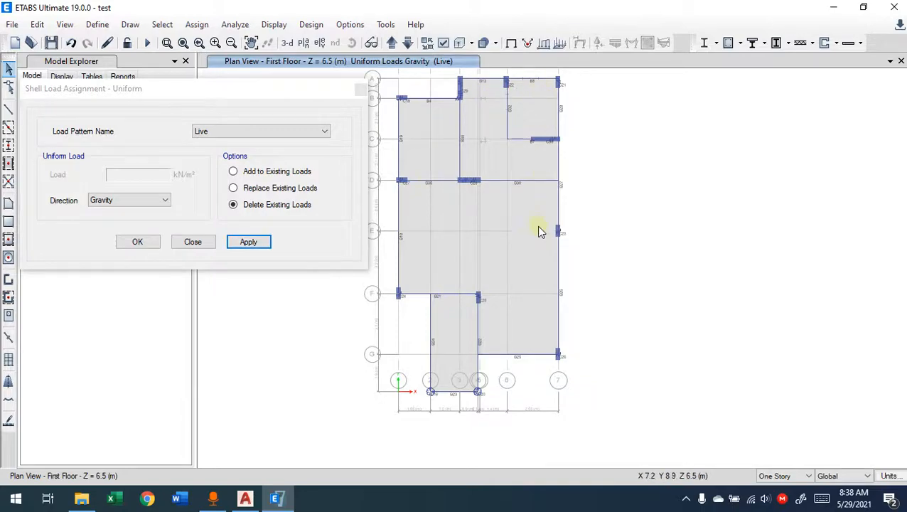
pyautogui.click(249, 187)
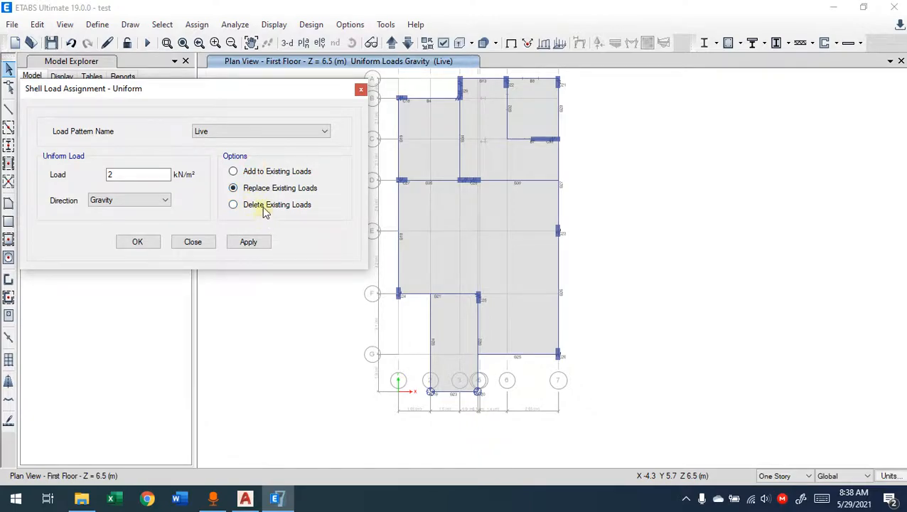
pyautogui.click(262, 171)
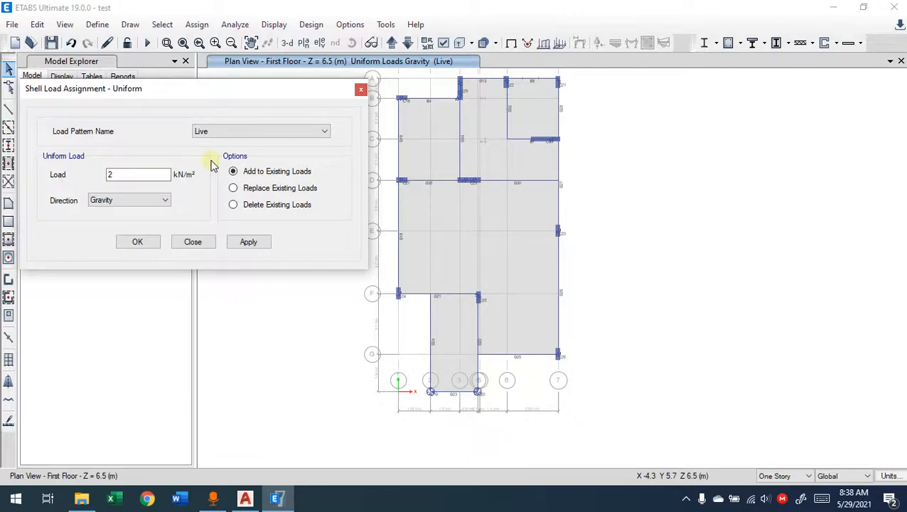
pyautogui.click(268, 190)
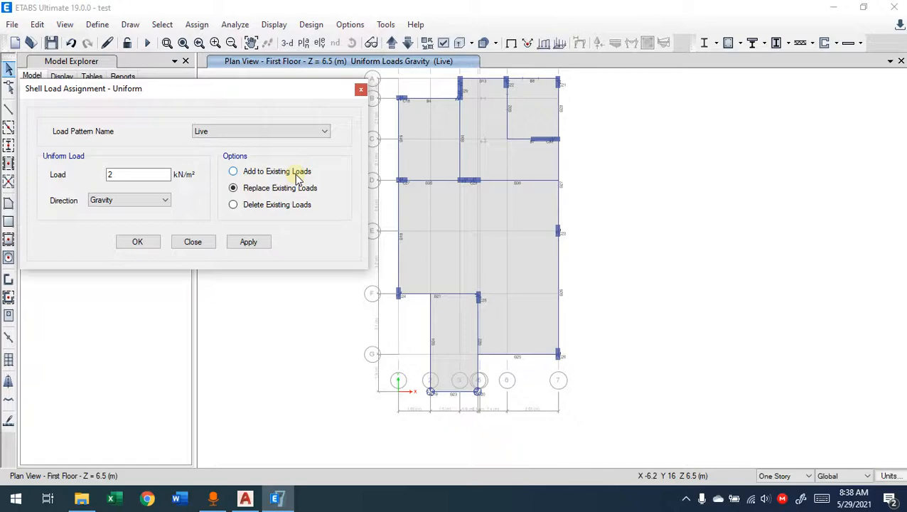
pyautogui.doubleClick(145, 175)
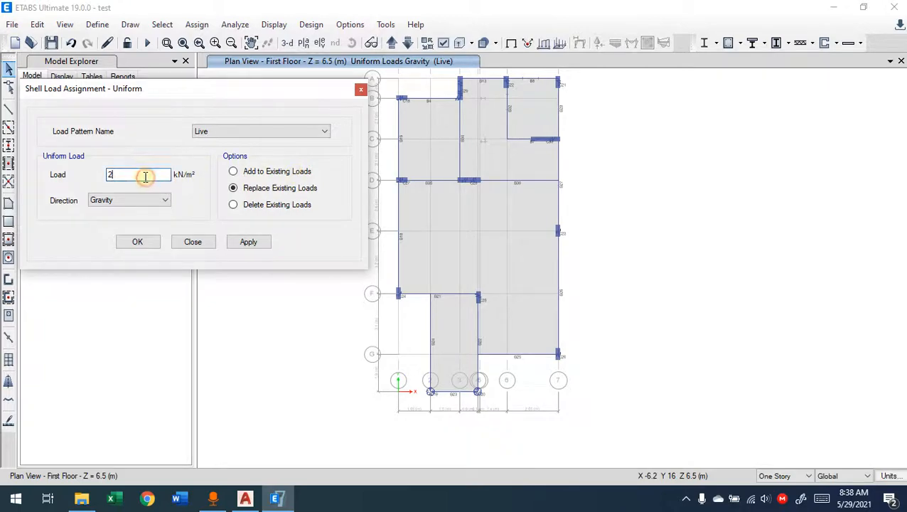
pyautogui.click(233, 172)
pyautogui.doubleClick(122, 177)
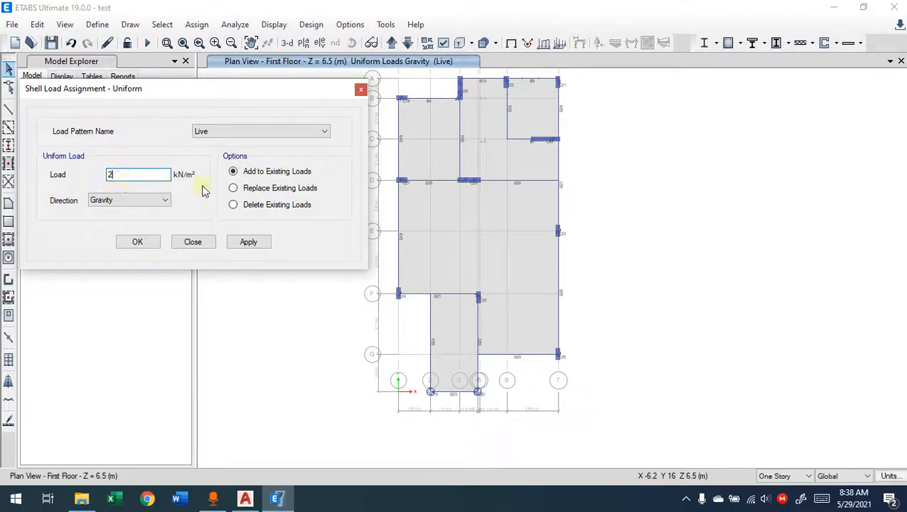
# Step: Assign a uniform Live load of 2.6 kN/m² to the large slab panel between gridlines D and G, replacing existing loads
pyautogui.click(234, 187)
pyautogui.doubleClick(136, 174)
pyautogui.write('2.6')
pyautogui.click(509, 236)
pyautogui.click(247, 242)
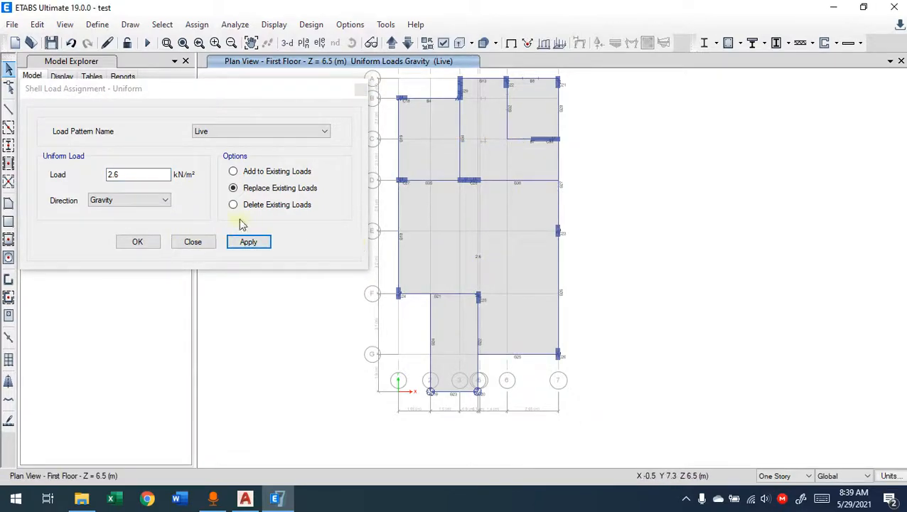
# Step: Add 1.4356 kN/m² to the existing Live load on the large slab panel between gridlines D and G
pyautogui.moveTo(138, 175); pyautogui.dragTo(92, 176)
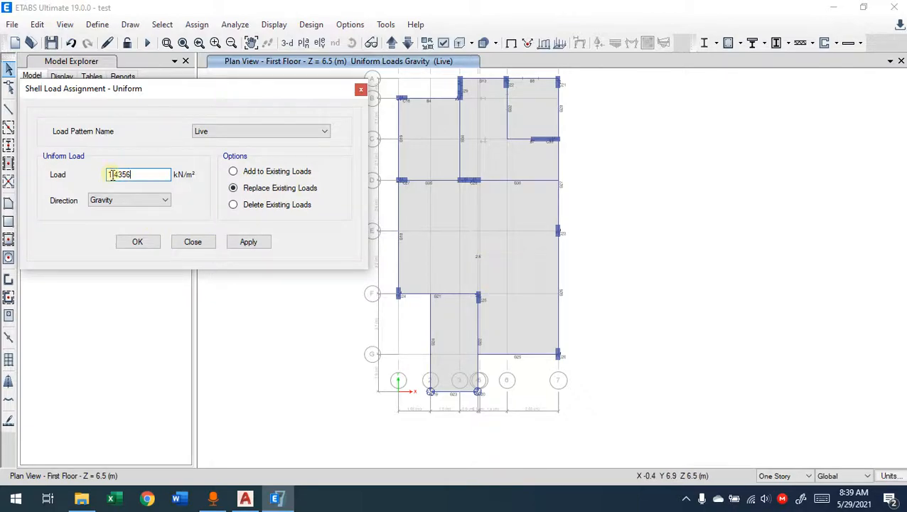
pyautogui.click(233, 172)
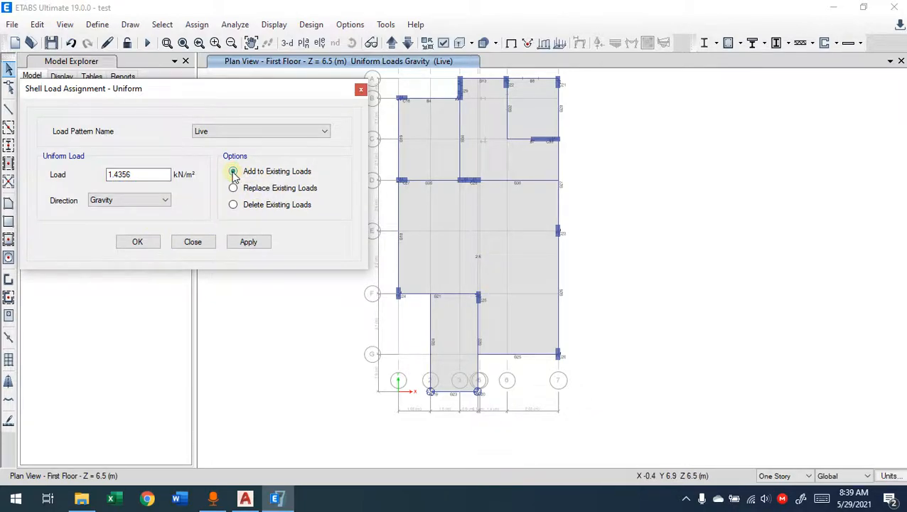
pyautogui.click(497, 267)
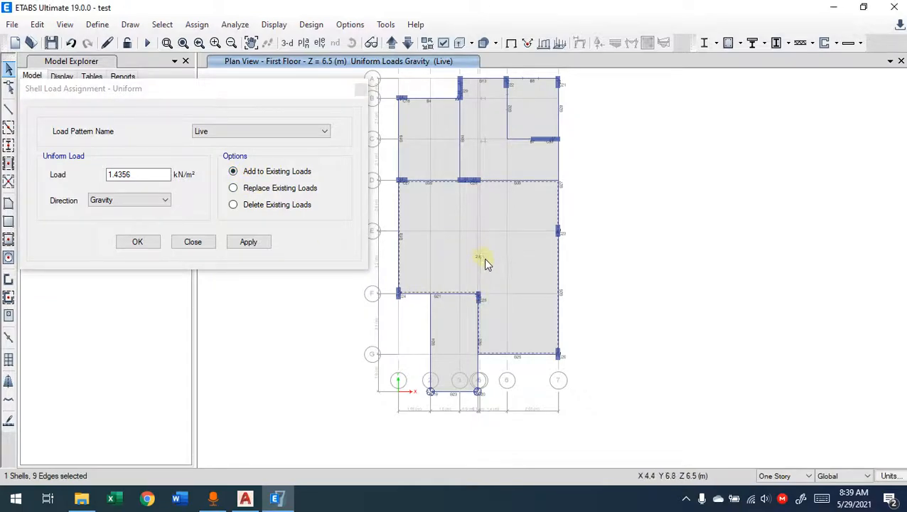
pyautogui.click(253, 244)
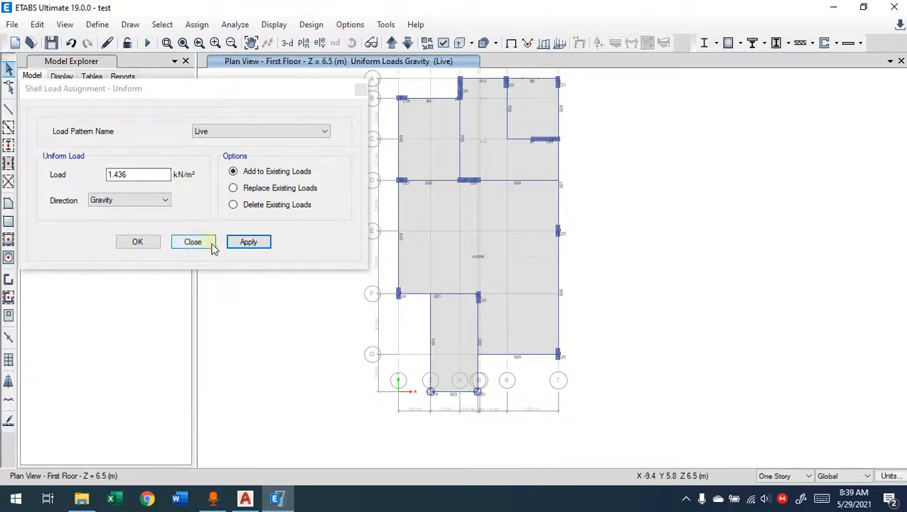
# Step: Delete the existing Live load from the large slab panel between gridlines D and G
pyautogui.click(439, 250)
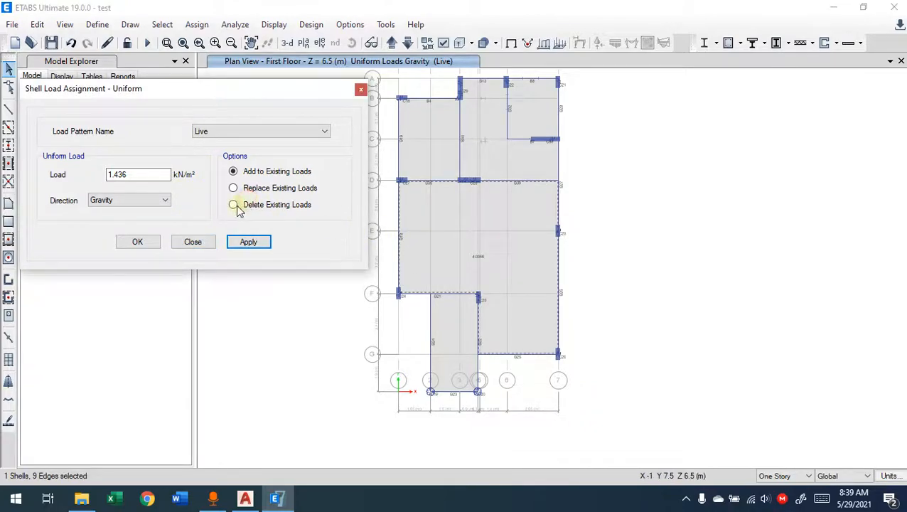
pyautogui.click(233, 204)
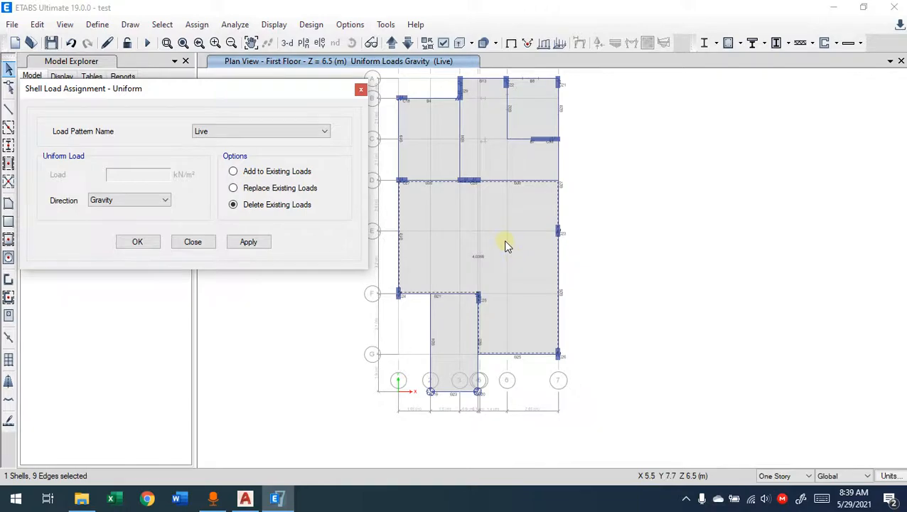
pyautogui.click(248, 241)
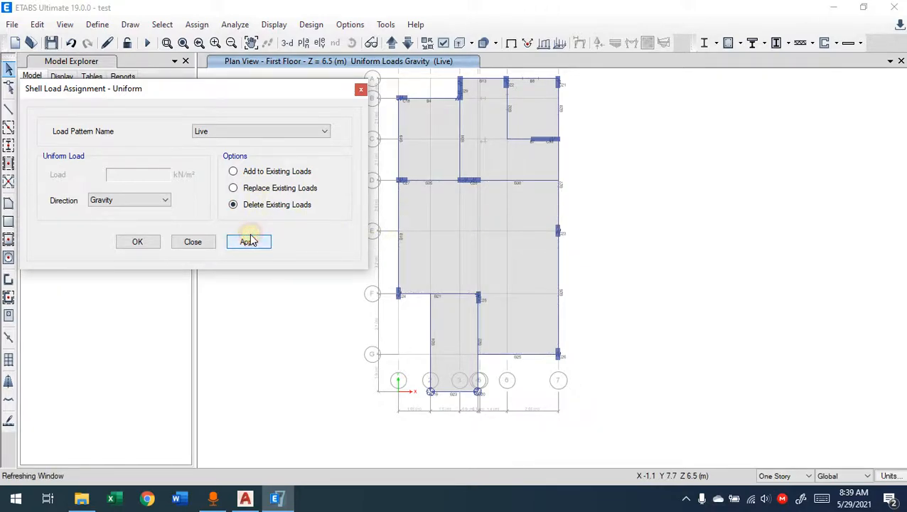
# Step: Assign a uniform Live load of 4 kN/m² to all five First Floor slab panels, replacing existing loads
pyautogui.click(533, 148)
pyautogui.click(421, 151)
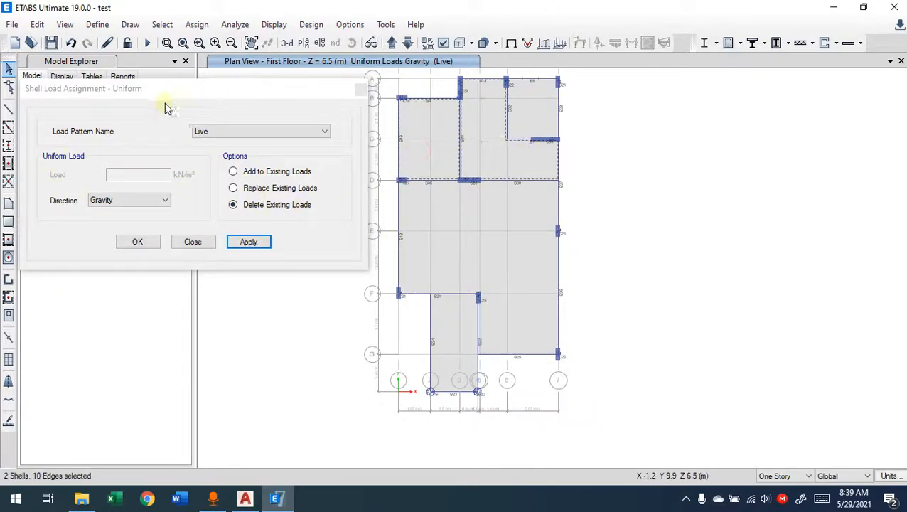
pyautogui.moveTo(160, 85); pyautogui.dragTo(168, 84)
pyautogui.click(545, 122)
pyautogui.click(509, 204)
pyautogui.click(449, 317)
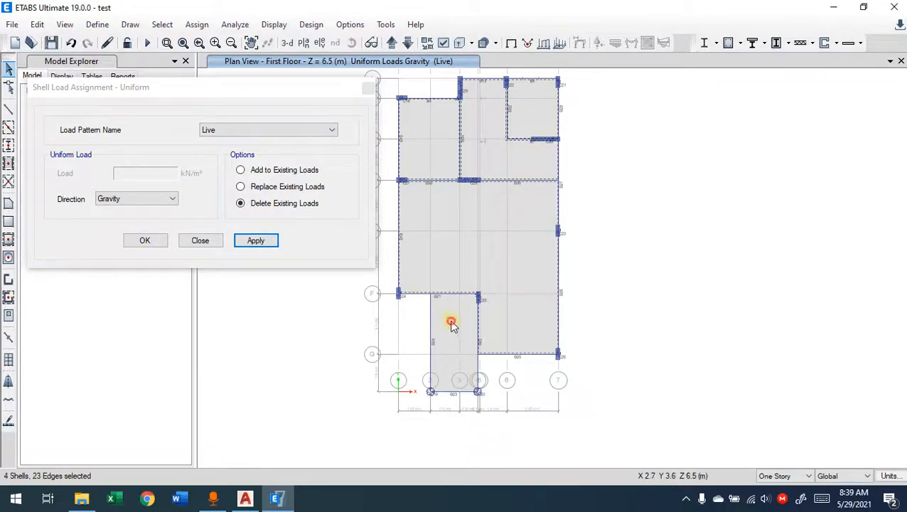
pyautogui.click(272, 185)
pyautogui.click(240, 186)
pyautogui.moveTo(145, 175); pyautogui.dragTo(92, 174)
pyautogui.write('4')
pyautogui.click(254, 240)
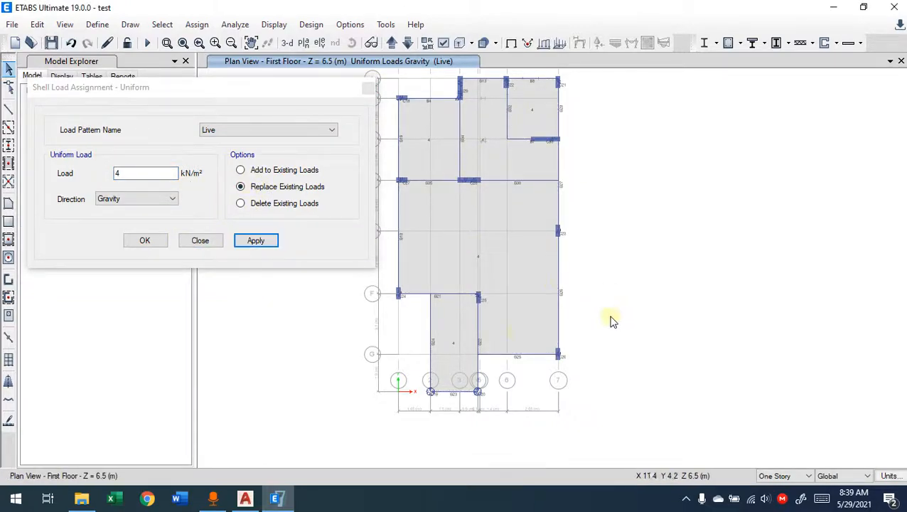
# Step: On the Ground Floor plan, assign a 5 kN/m² uniform Live load to the slab panel around the opening, replacing existing loads
pyautogui.click(393, 43)
pyautogui.click(407, 43)
pyautogui.click(407, 44)
pyautogui.click(430, 138)
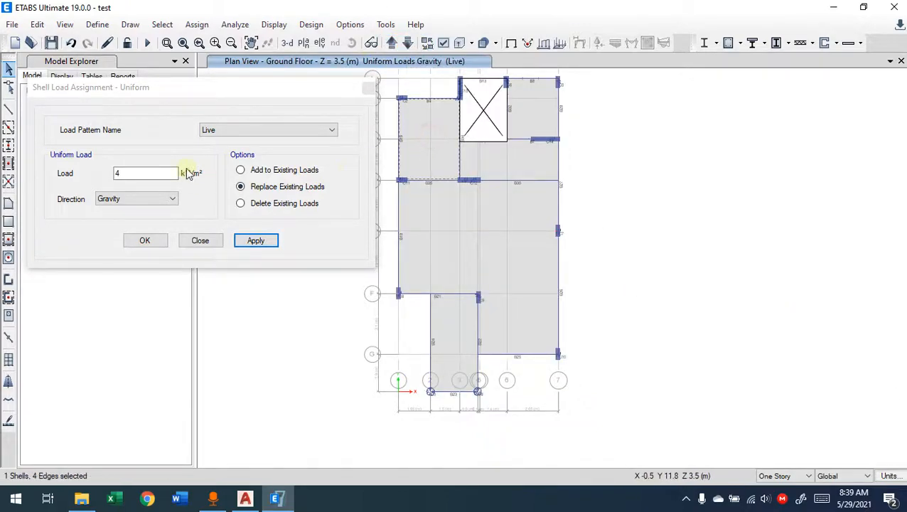
pyautogui.moveTo(236, 90); pyautogui.dragTo(221, 100)
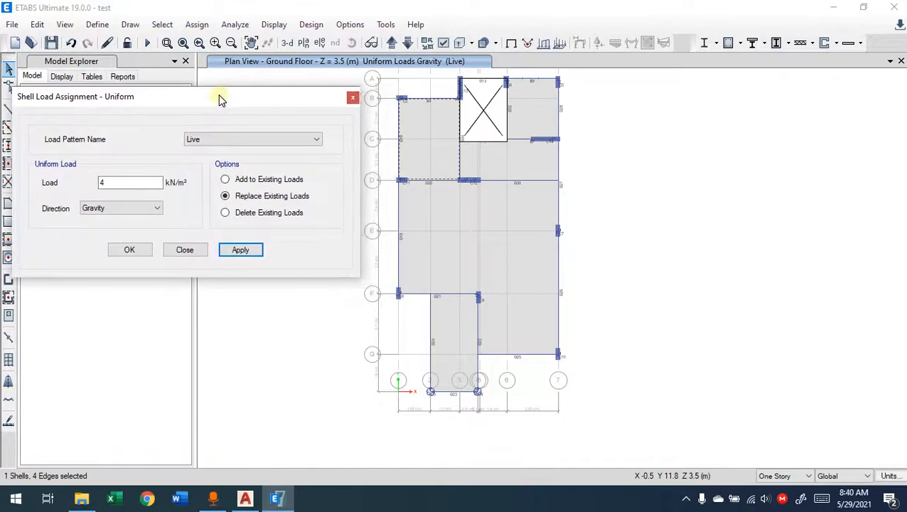
pyautogui.moveTo(210, 104)
pyautogui.mouseDown()
pyautogui.moveTo(741, 199)
pyautogui.moveTo(136, 98)
pyautogui.moveTo(202, 115)
pyautogui.moveTo(200, 138)
pyautogui.moveTo(208, 114)
pyautogui.mouseUp()
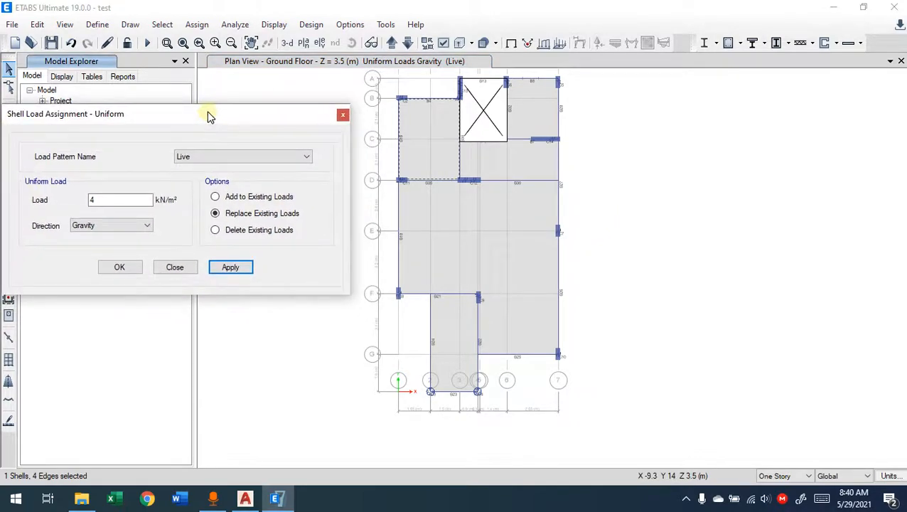
pyautogui.click(497, 160)
pyautogui.click(449, 157)
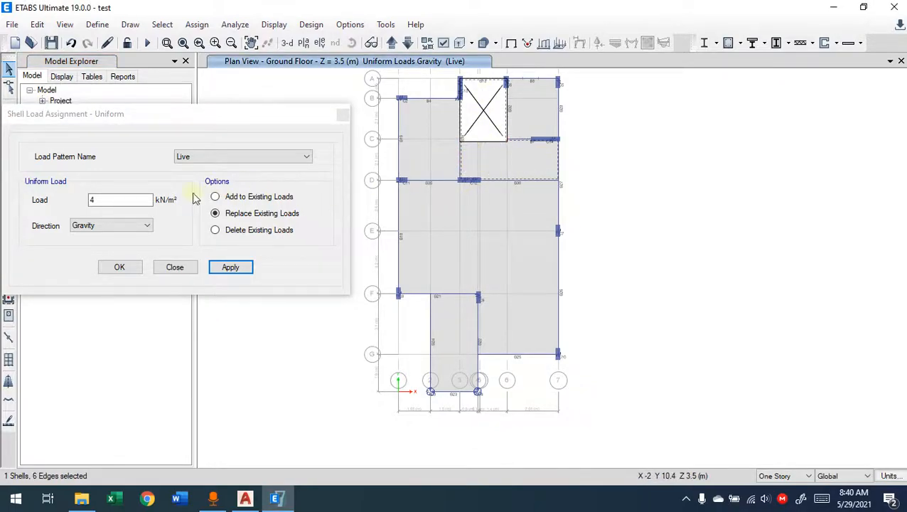
pyautogui.moveTo(120, 200); pyautogui.dragTo(77, 201)
pyautogui.write('5')
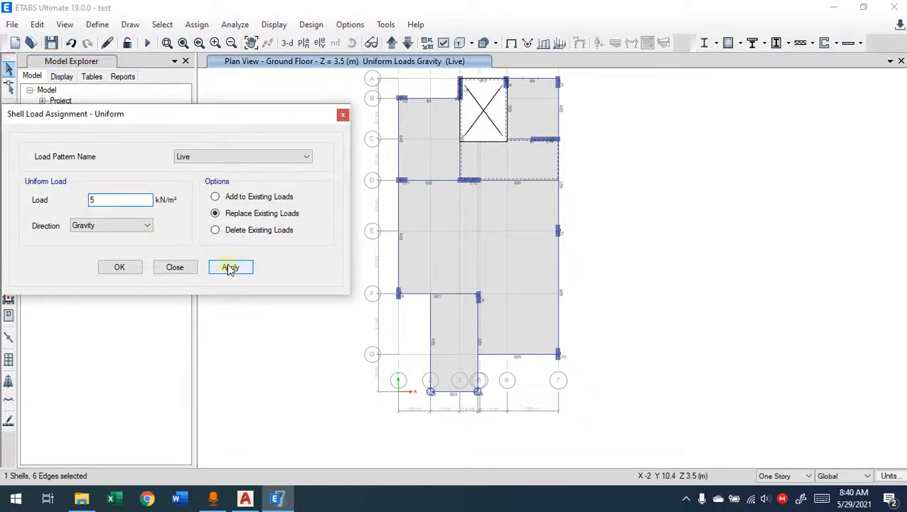
pyautogui.click(230, 265)
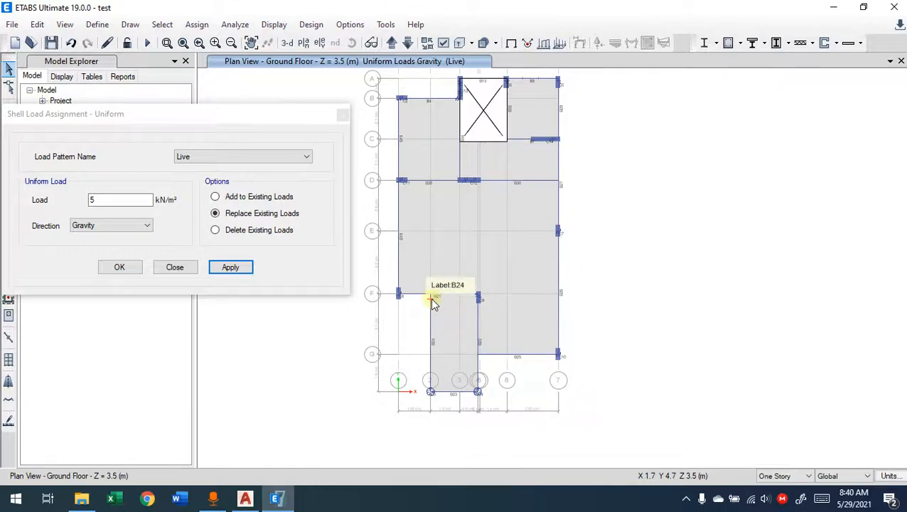
pyautogui.click(118, 266)
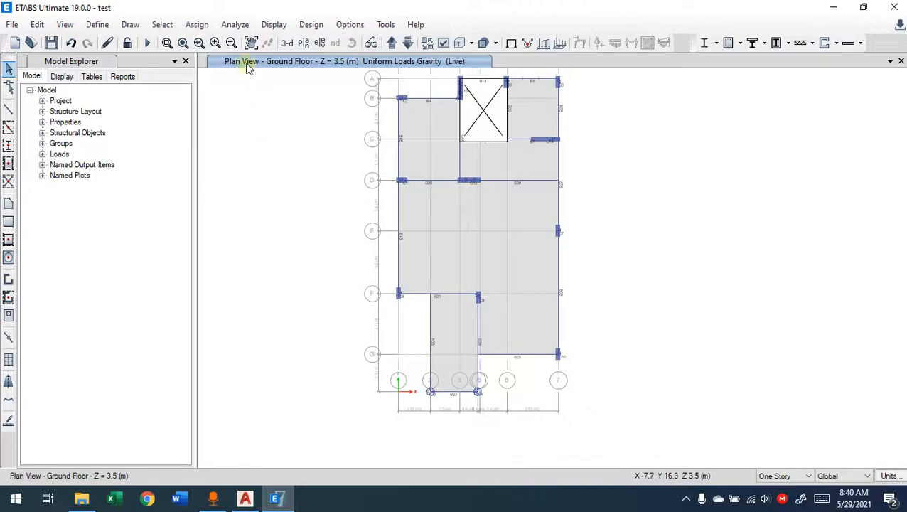
pyautogui.click(199, 24)
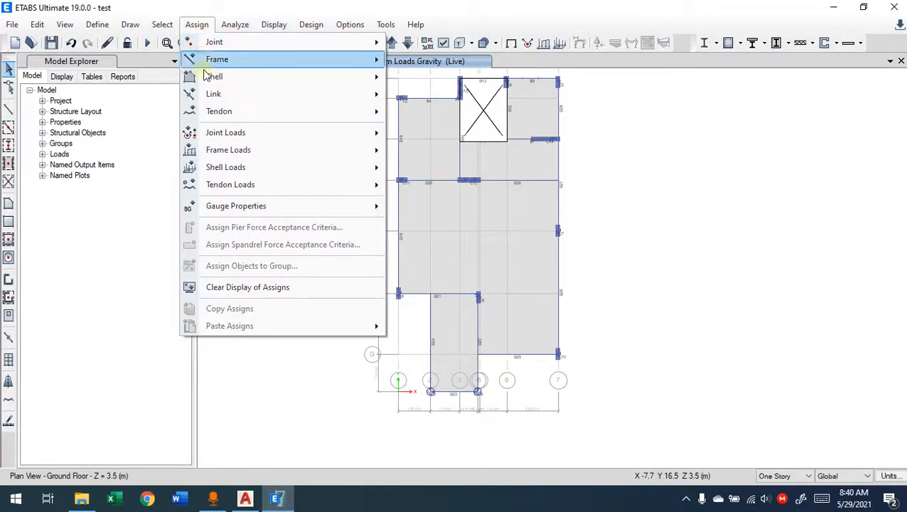
pyautogui.moveTo(251, 166)
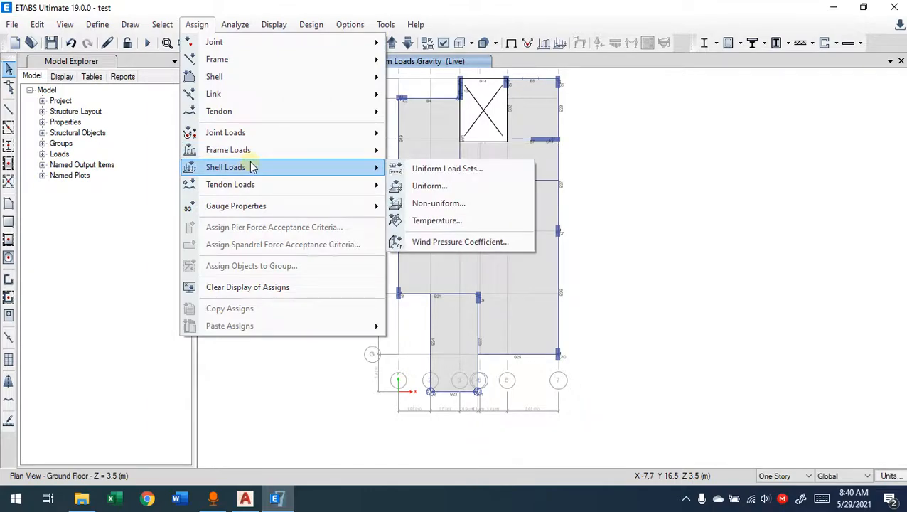
pyautogui.click(499, 170)
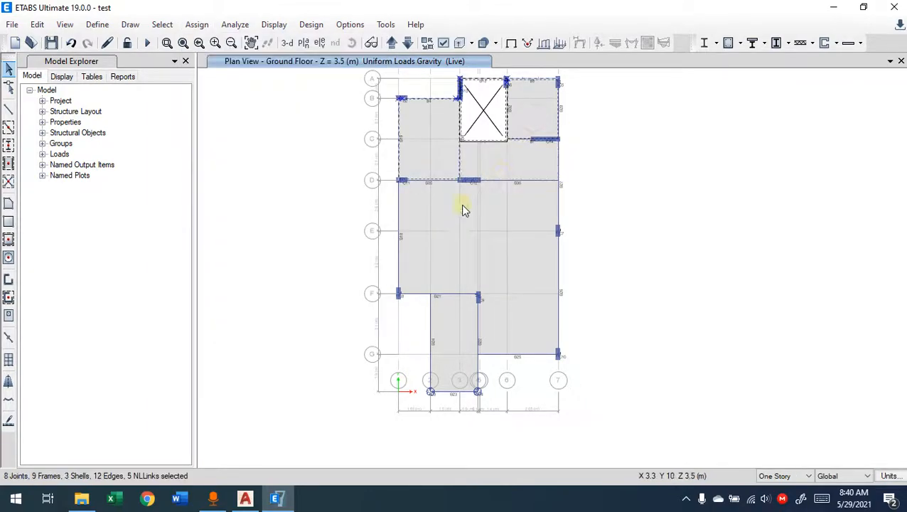
pyautogui.press('Escape')
pyautogui.click(464, 223)
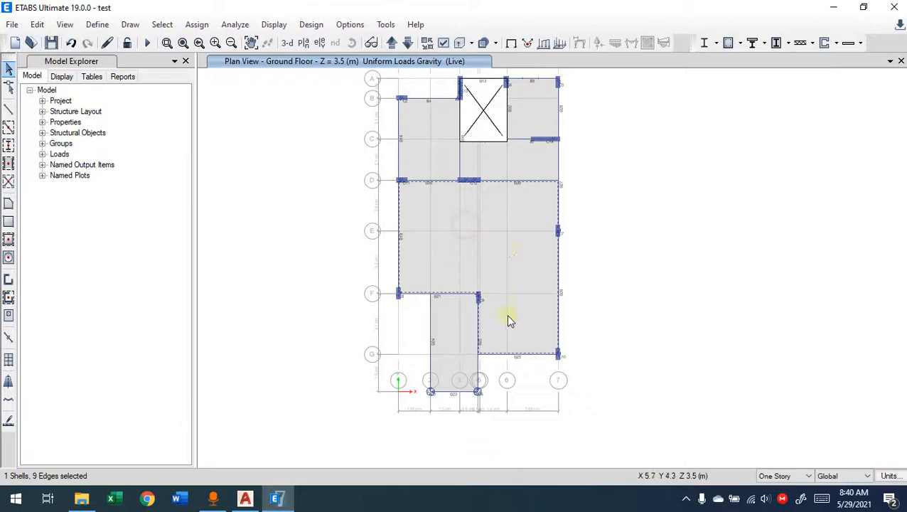
pyautogui.click(467, 336)
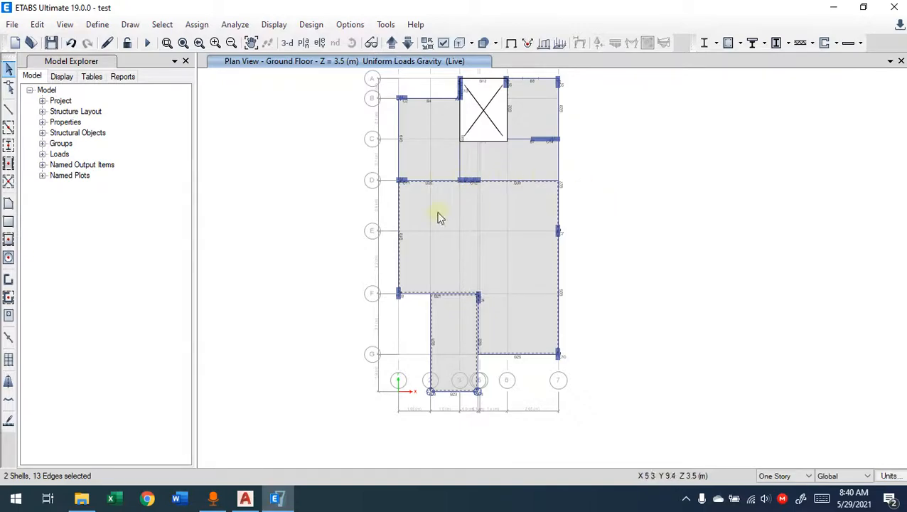
pyautogui.moveTo(355, 176); pyautogui.dragTo(339, 186, button='middle')
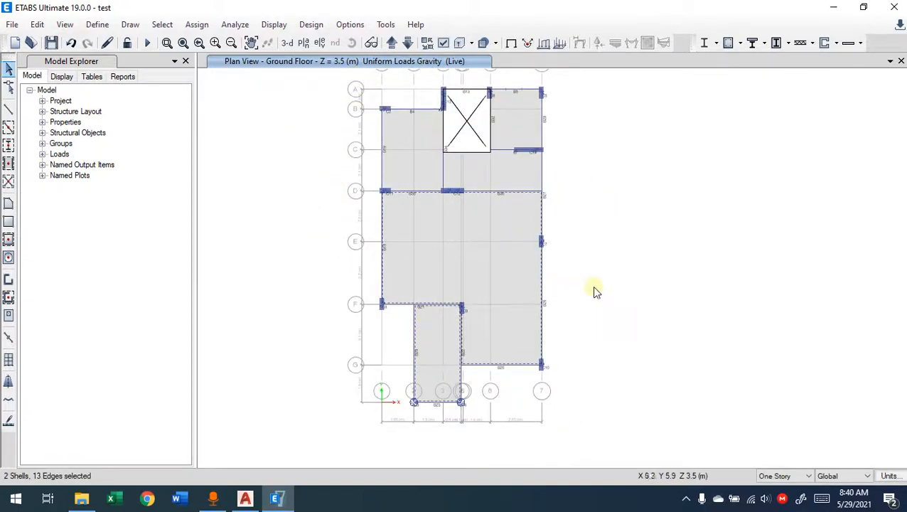
pyautogui.hotkey('ctrl', 'q')
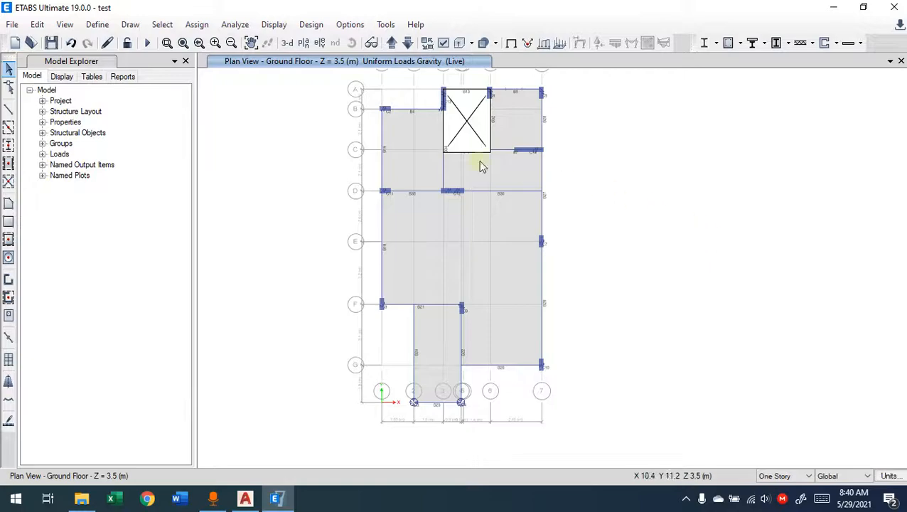
# Step: Show the model in 3-D and examine the floor slabs around the stair opening
pyautogui.click(288, 43)
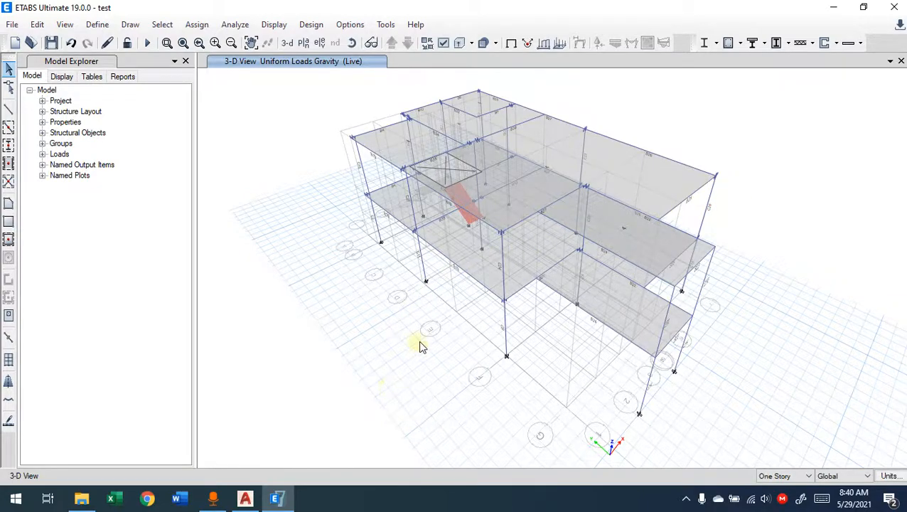
pyautogui.moveTo(419, 346); pyautogui.dragTo(386, 382, button='middle')
pyautogui.scroll(5, 342, 192)
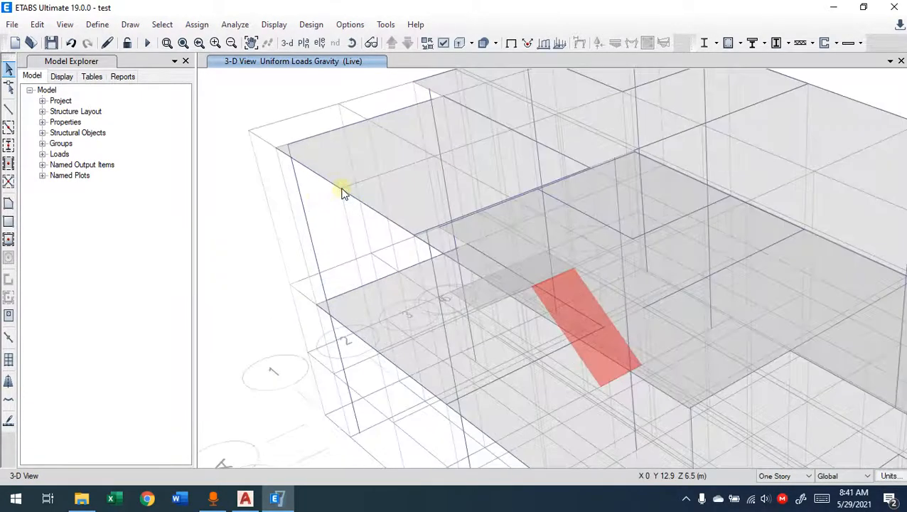
pyautogui.scroll(-2, 344, 209)
pyautogui.scroll(-3, 328, 225)
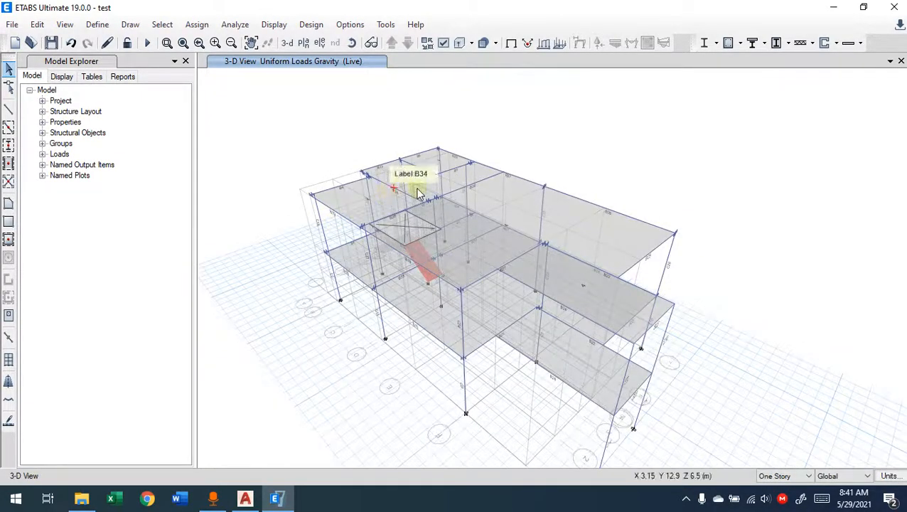
pyautogui.scroll(5, 580, 343)
pyautogui.scroll(-5, 581, 344)
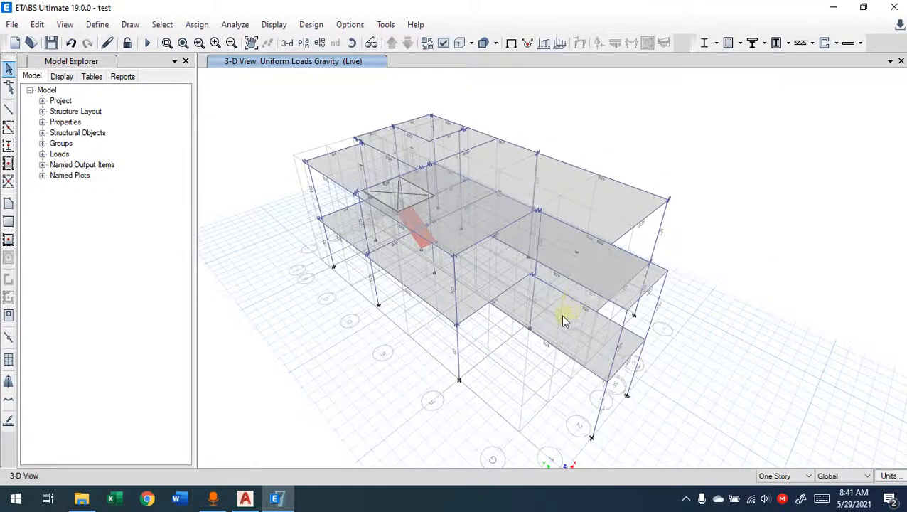
pyautogui.click(556, 322)
pyautogui.click(194, 26)
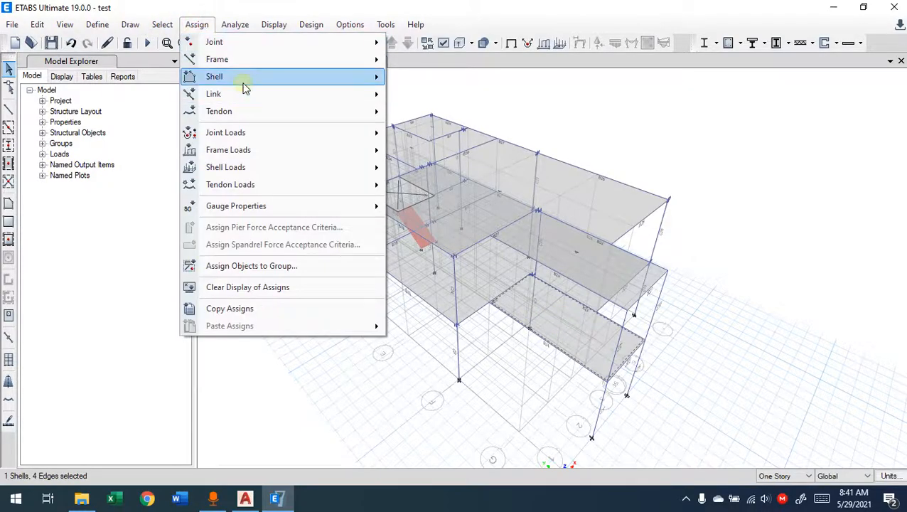
pyautogui.moveTo(241, 78)
pyautogui.moveTo(318, 167)
pyautogui.click(434, 186)
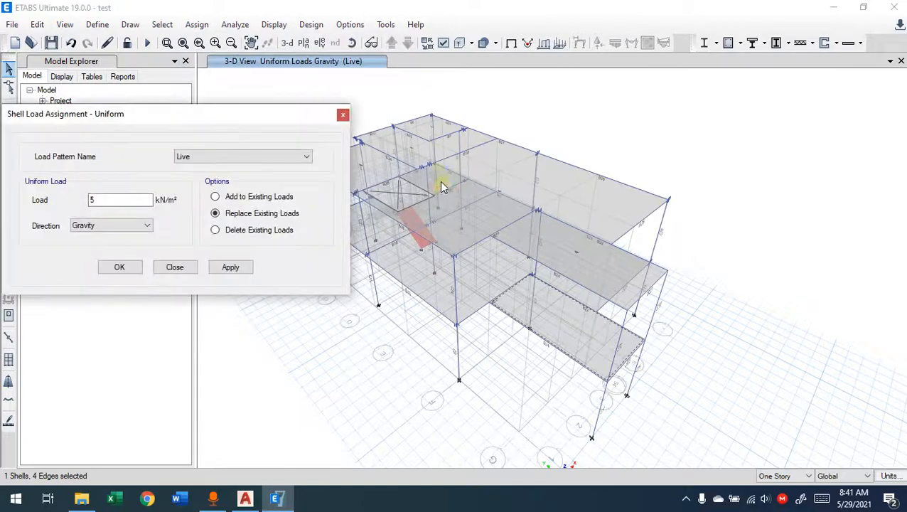
pyautogui.click(259, 159)
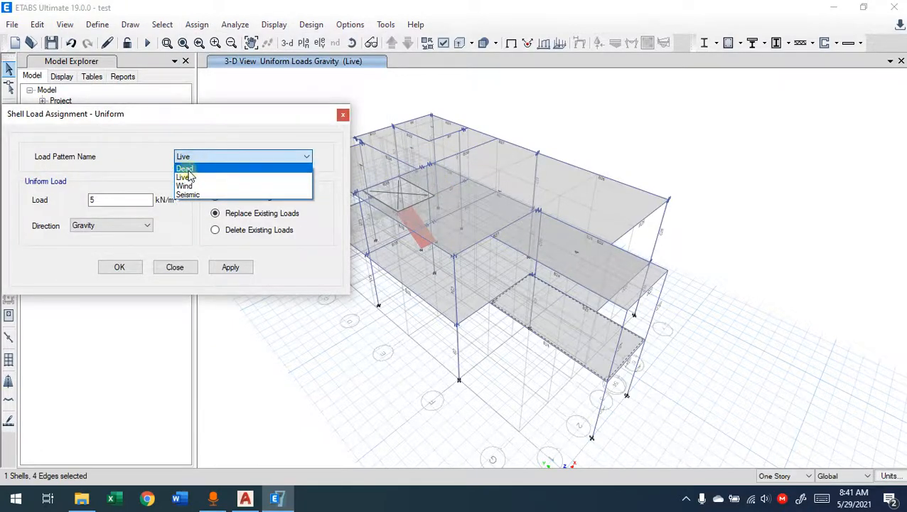
pyautogui.click(192, 169)
pyautogui.click(93, 200)
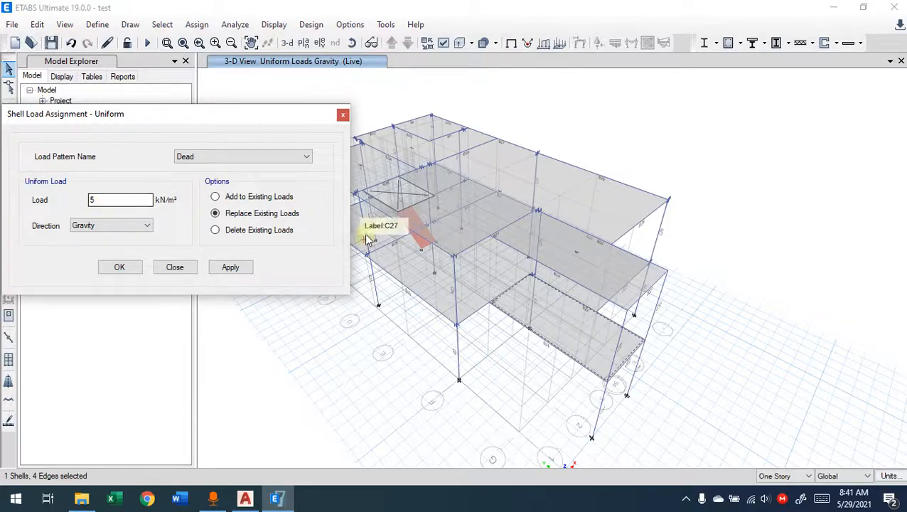
pyautogui.click(168, 268)
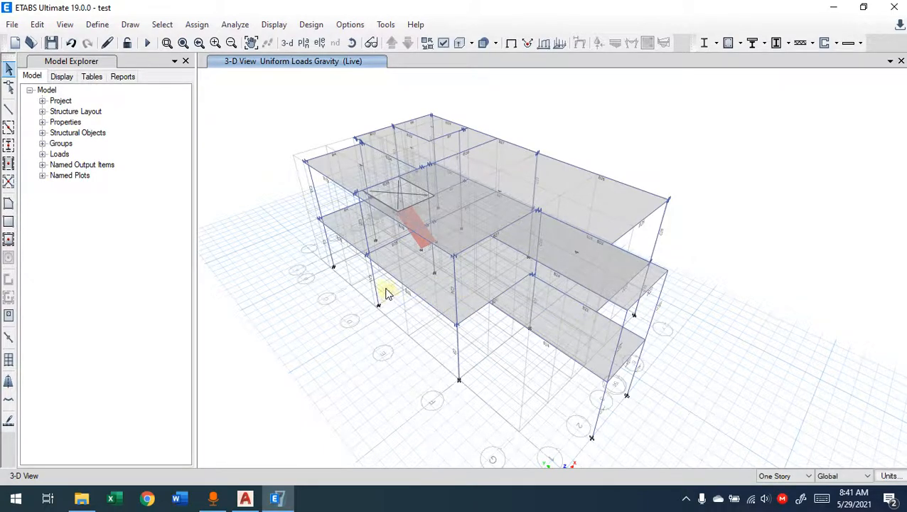
# Step: Switch to AutoCAD and examine the building section and the upper floor plan in ALL DRAWINGS.dwg
pyautogui.click(244, 497)
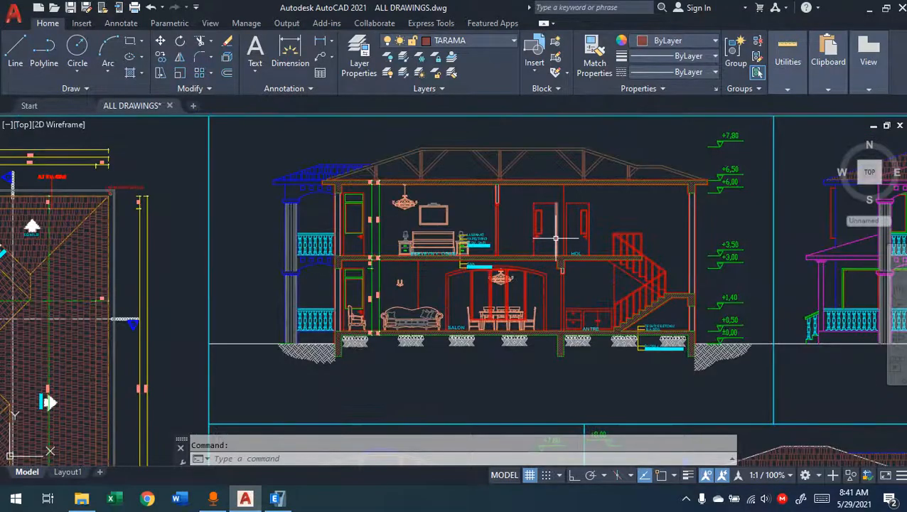
pyautogui.moveTo(415, 223); pyautogui.dragTo(533, 191, button='middle')
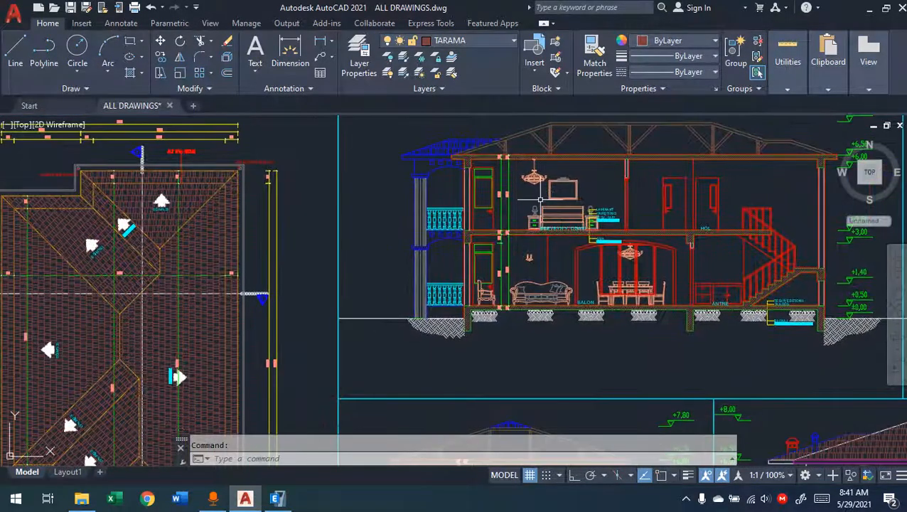
pyautogui.moveTo(341, 216); pyautogui.dragTo(676, 200, button='middle')
pyautogui.moveTo(232, 253); pyautogui.dragTo(547, 192, button='middle')
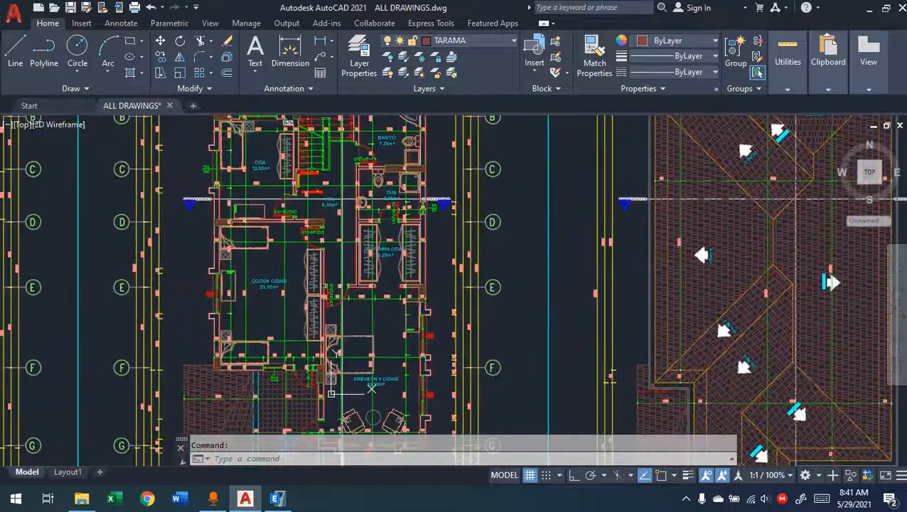
pyautogui.moveTo(388, 232)
pyautogui.mouseDown(button='middle')
pyautogui.moveTo(250, 244)
pyautogui.moveTo(32, 337)
pyautogui.moveTo(2, 291)
pyautogui.mouseUp(button='middle')
pyautogui.moveTo(589, 251)
pyautogui.mouseDown(button='middle')
pyautogui.moveTo(272, 253)
pyautogui.moveTo(260, 289)
pyautogui.mouseUp(button='middle')
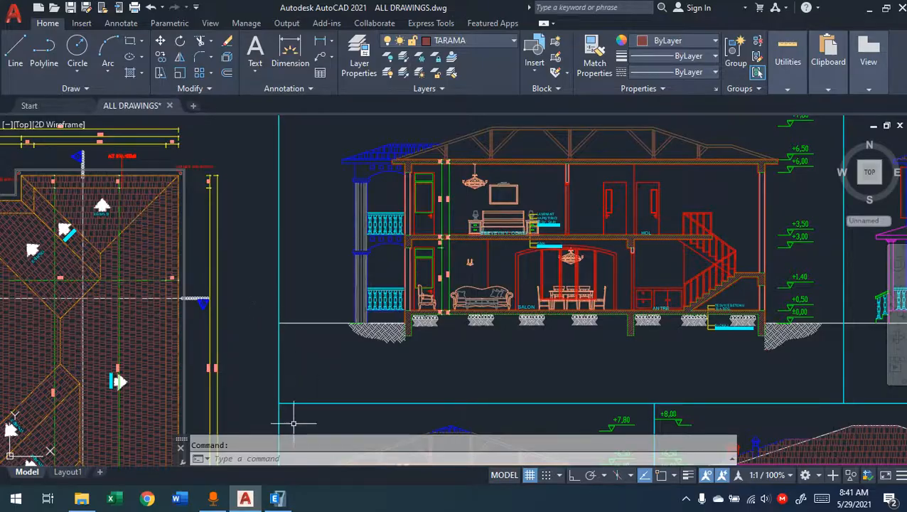
# Step: Switch back to ETABS and select the two Ground Floor edge beams along gridline 1 between B and F
pyautogui.click(276, 497)
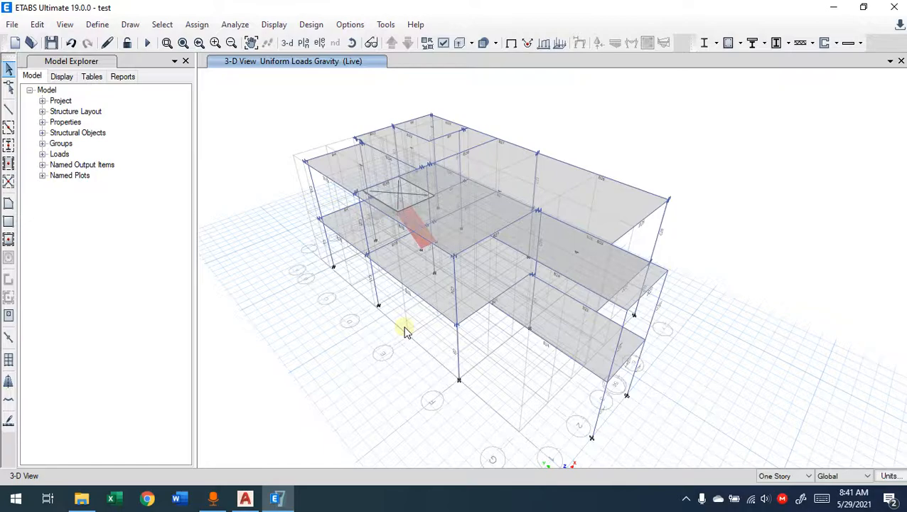
pyautogui.scroll(5, 405, 330)
pyautogui.scroll(-2, 411, 322)
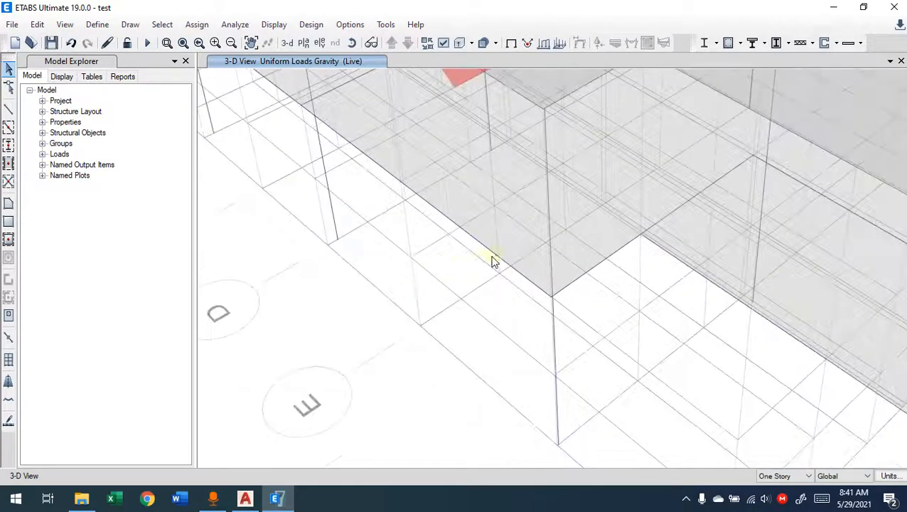
pyautogui.click(455, 225)
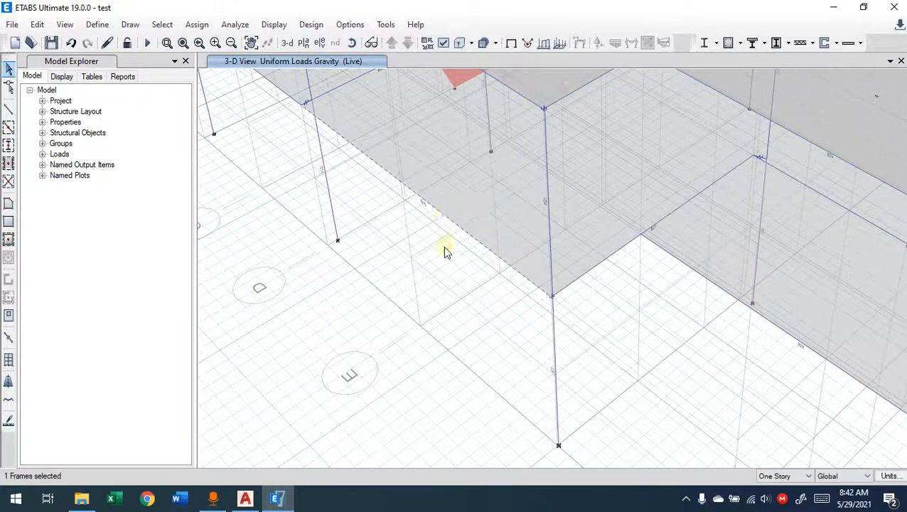
pyautogui.scroll(-3, 449, 235)
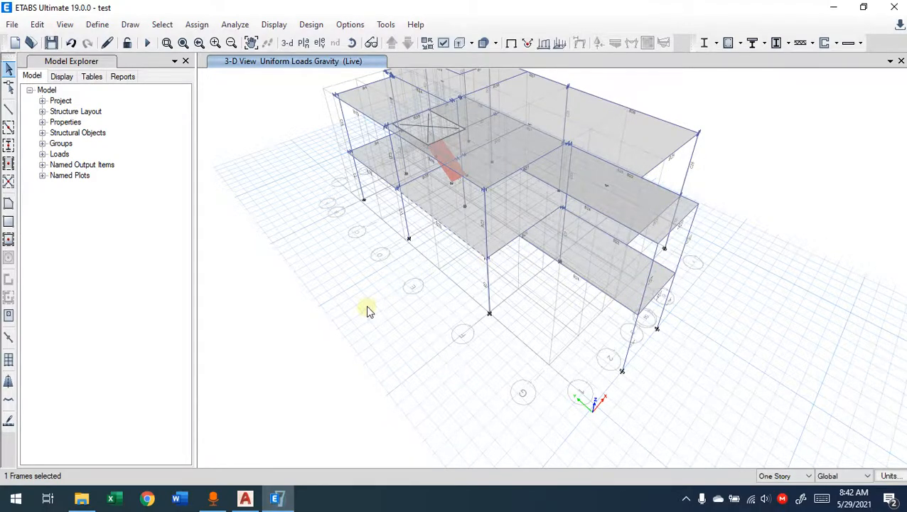
pyautogui.click(381, 182)
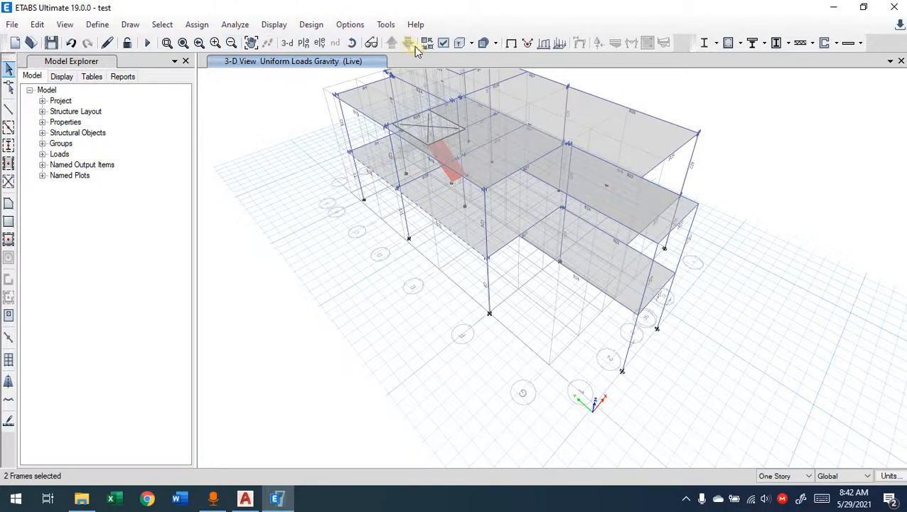
# Step: On the Ground Floor plan, add the outer perimeter beams along gridlines B, A, 7 and G to the selection
pyautogui.click(303, 43)
pyautogui.click(387, 214)
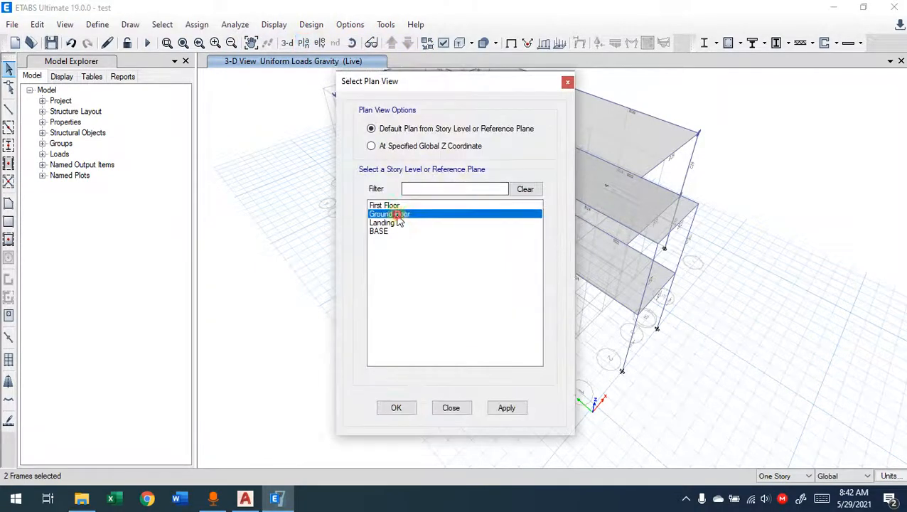
pyautogui.click(398, 406)
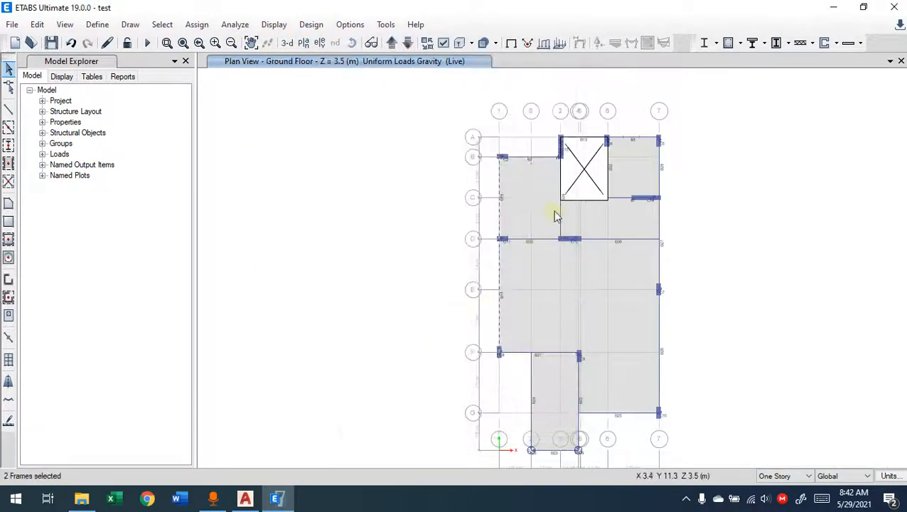
pyautogui.click(526, 162)
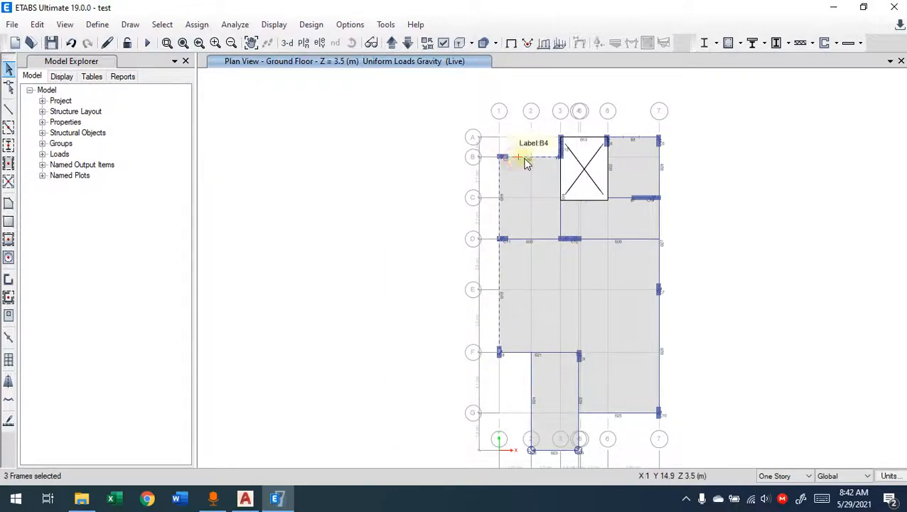
pyautogui.click(587, 138)
pyautogui.click(633, 138)
pyautogui.click(657, 173)
pyautogui.click(659, 213)
pyautogui.click(659, 387)
pyautogui.click(646, 412)
# Step: Add the projecting slab's gridline 2 beam and its outer end beam to the selection, leaving beams B22 and B21 unselected
pyautogui.click(577, 425)
pyautogui.moveTo(601, 419); pyautogui.dragTo(605, 375, button='middle')
pyautogui.scroll(4, 578, 405)
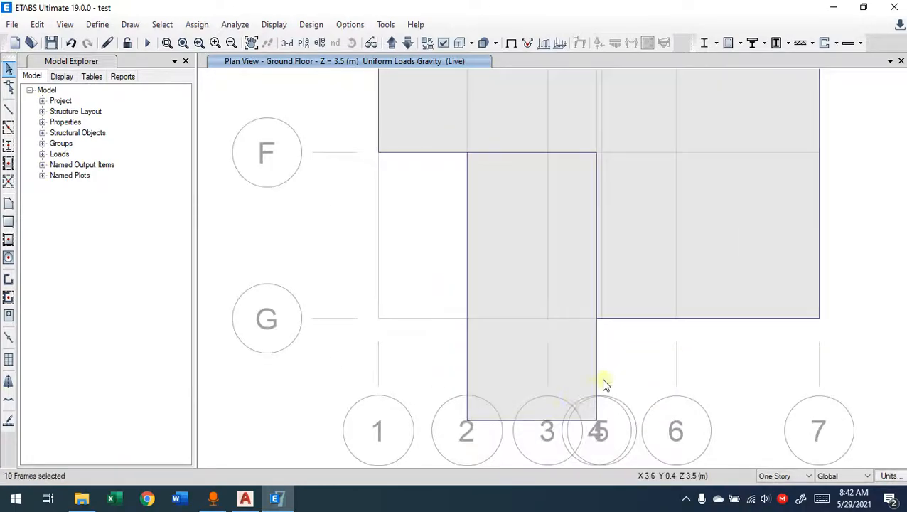
pyautogui.moveTo(629, 339); pyautogui.dragTo(628, 307, button='middle')
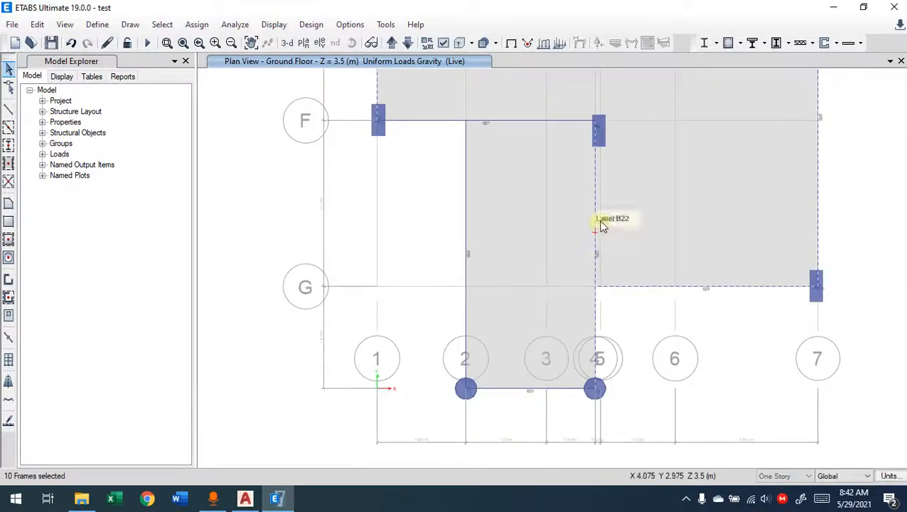
pyautogui.click(598, 318)
pyautogui.click(572, 388)
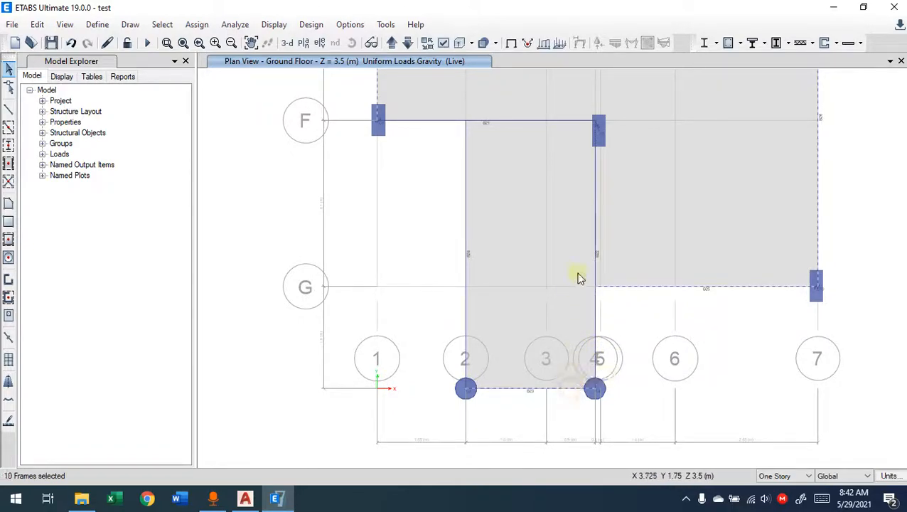
pyautogui.click(465, 251)
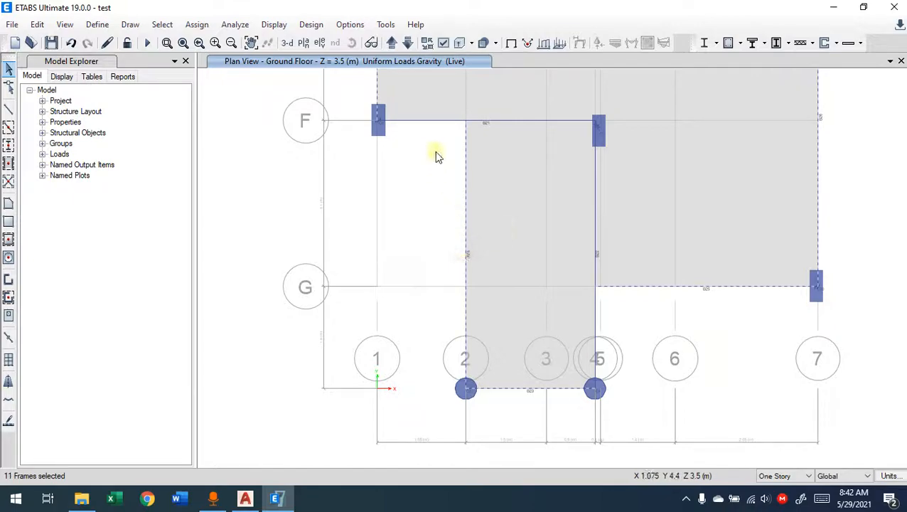
pyautogui.click(419, 124)
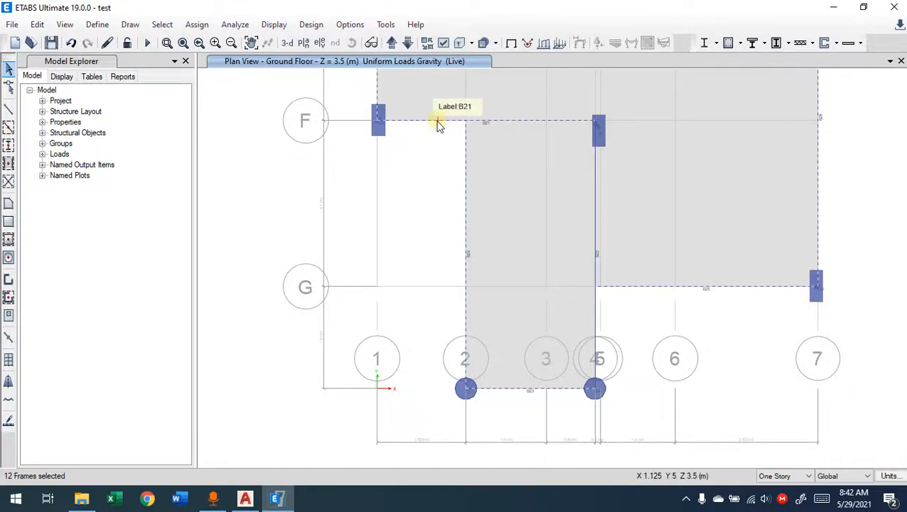
pyautogui.click(442, 124)
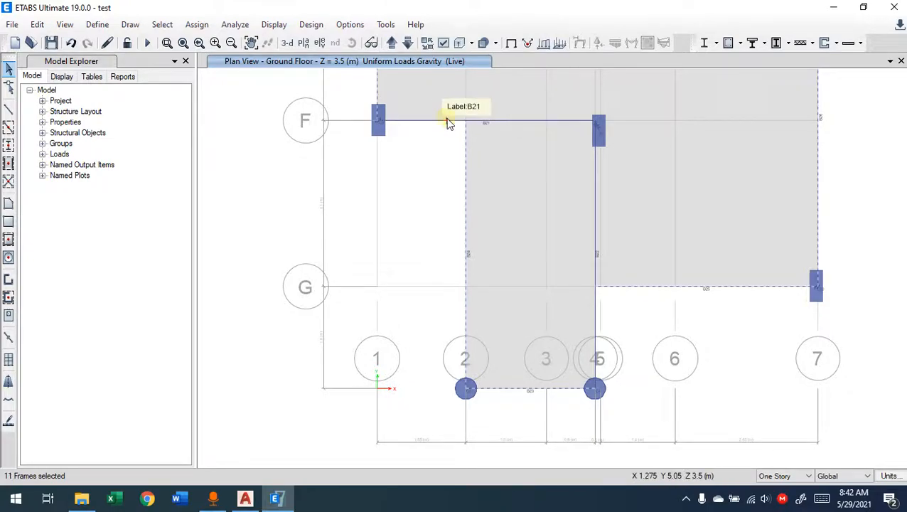
# Step: Open the distributed frame load assignment for the selected Ground Floor perimeter beams and move its dialog clear of the plan
pyautogui.moveTo(411, 210); pyautogui.dragTo(398, 215, button='middle')
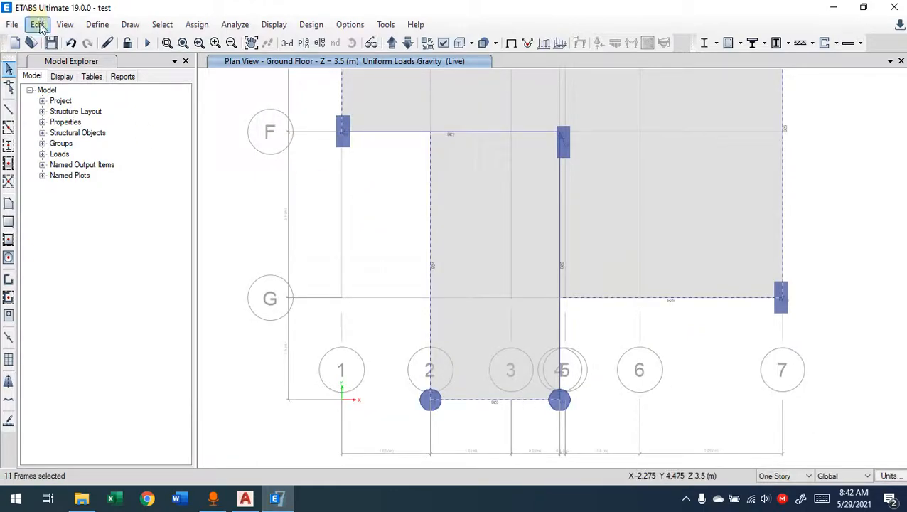
pyautogui.scroll(-4, 312, 239)
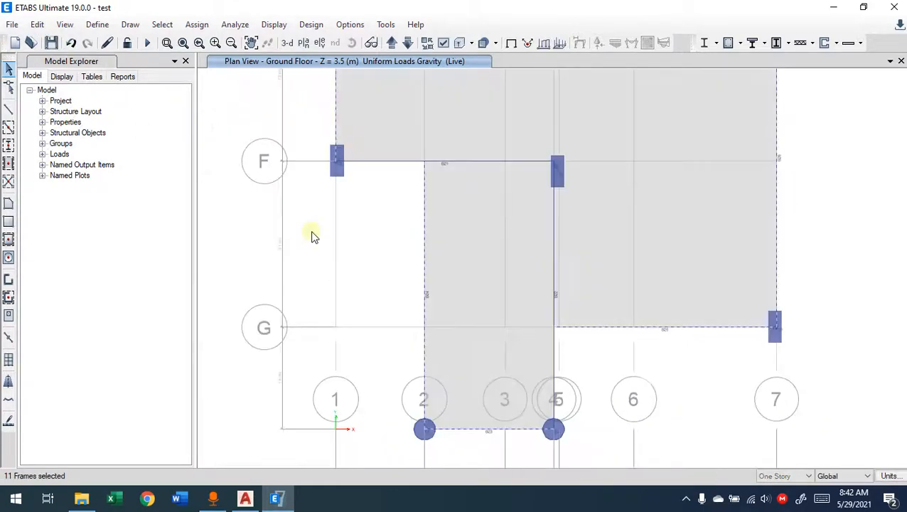
pyautogui.moveTo(335, 240); pyautogui.dragTo(341, 304, button='middle')
pyautogui.moveTo(558, 194); pyautogui.dragTo(568, 249, button='middle')
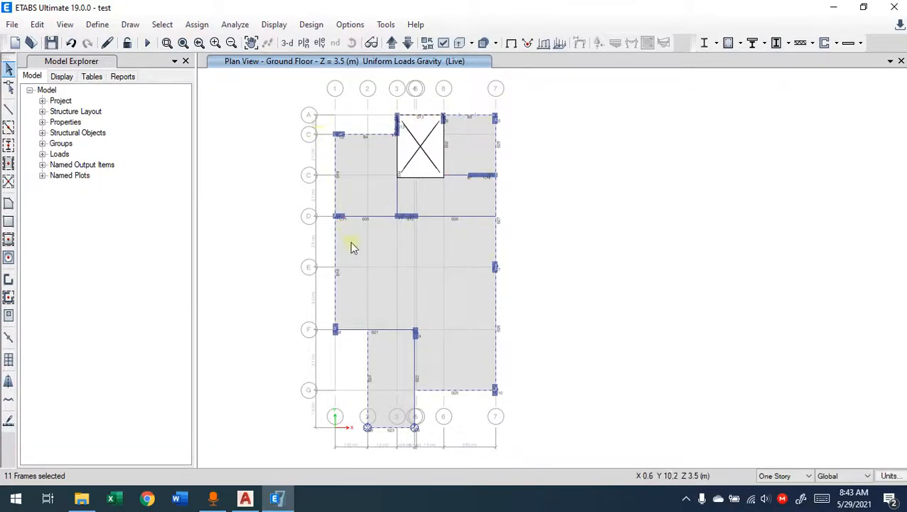
pyautogui.click(197, 25)
pyautogui.moveTo(263, 149)
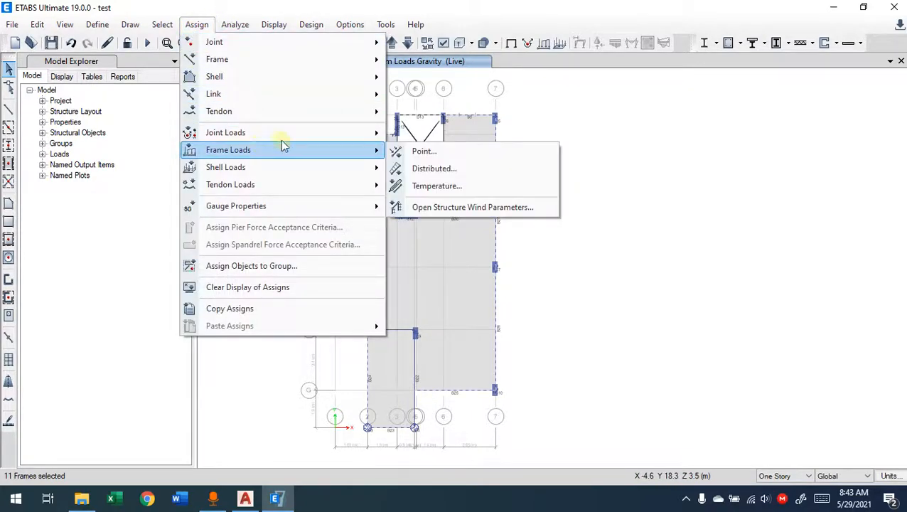
pyautogui.click(436, 174)
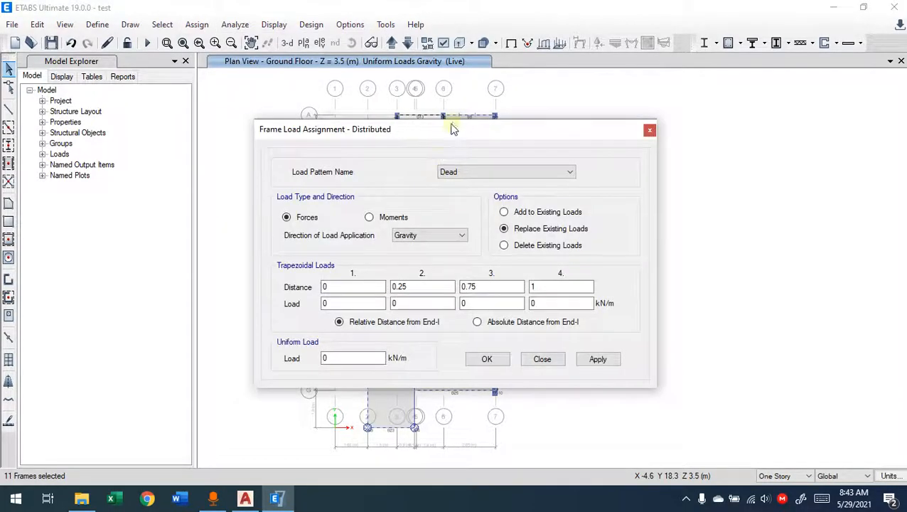
pyautogui.moveTo(450, 140); pyautogui.dragTo(200, 52)
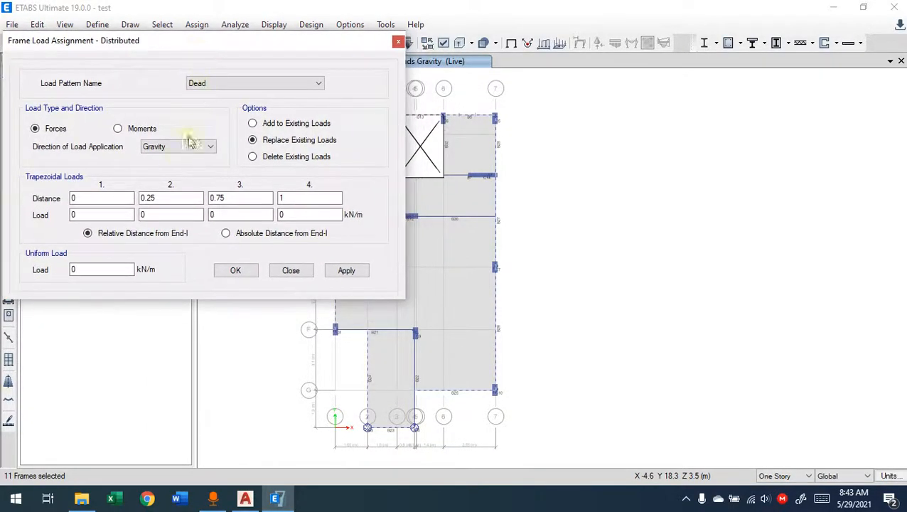
pyautogui.click(28, 177)
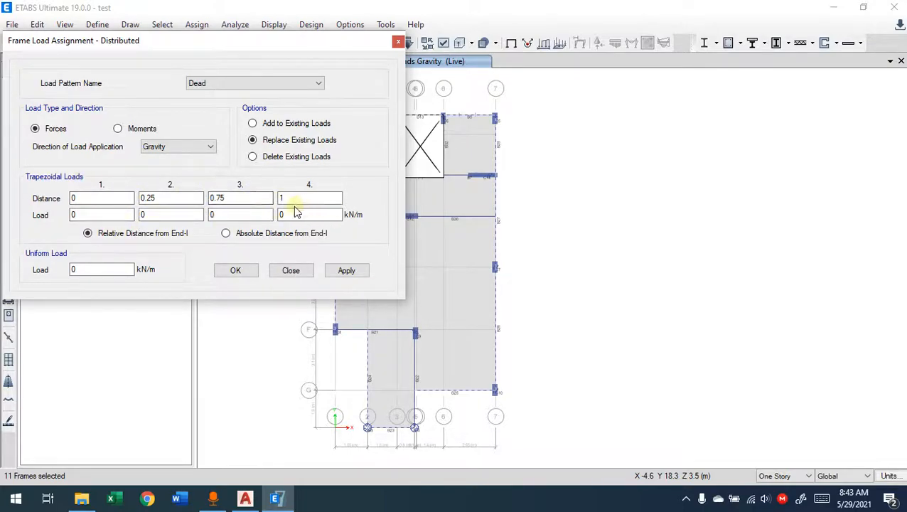
pyautogui.hotkey('ctrl', 'alt', 'd')
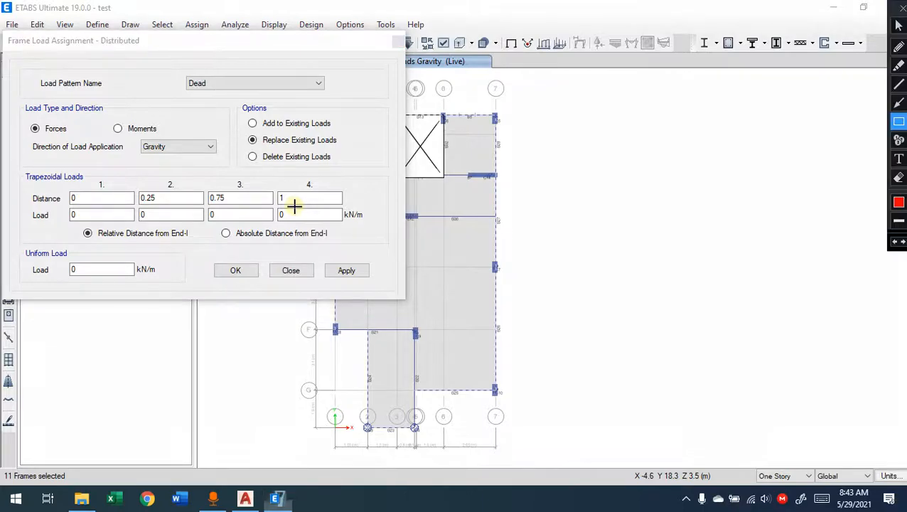
pyautogui.click(898, 49)
pyautogui.moveTo(71, 178)
pyautogui.mouseDown()
pyautogui.moveTo(328, 178)
pyautogui.moveTo(238, 132)
pyautogui.moveTo(142, 131)
pyautogui.moveTo(122, 133)
pyautogui.moveTo(71, 179)
pyautogui.mouseUp()
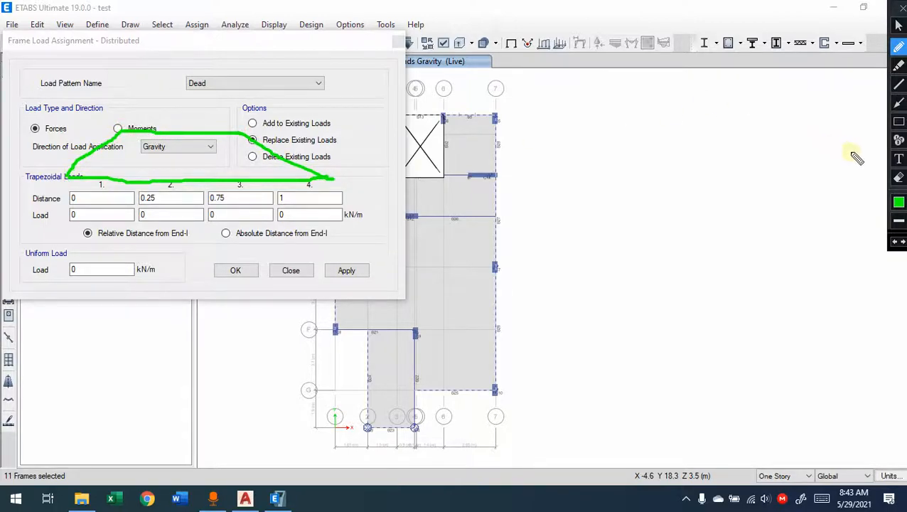
pyautogui.click(898, 140)
pyautogui.click(64, 176)
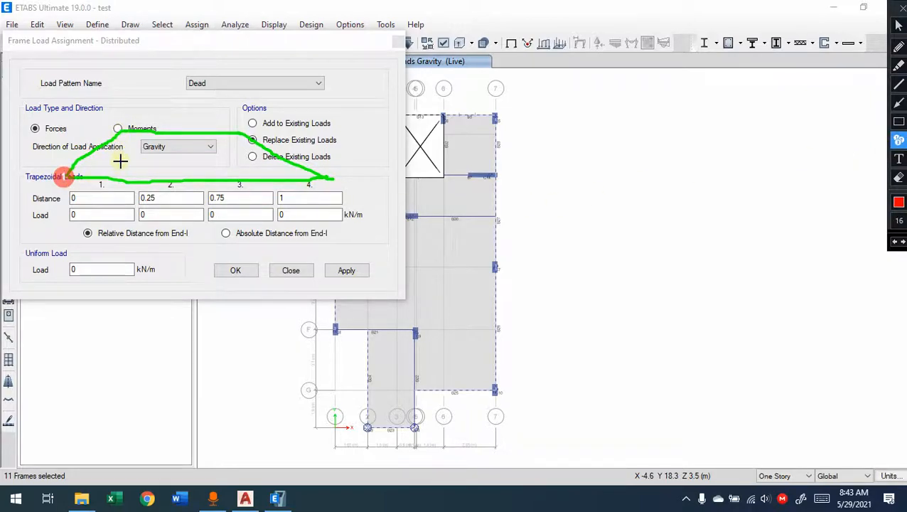
pyautogui.click(117, 130)
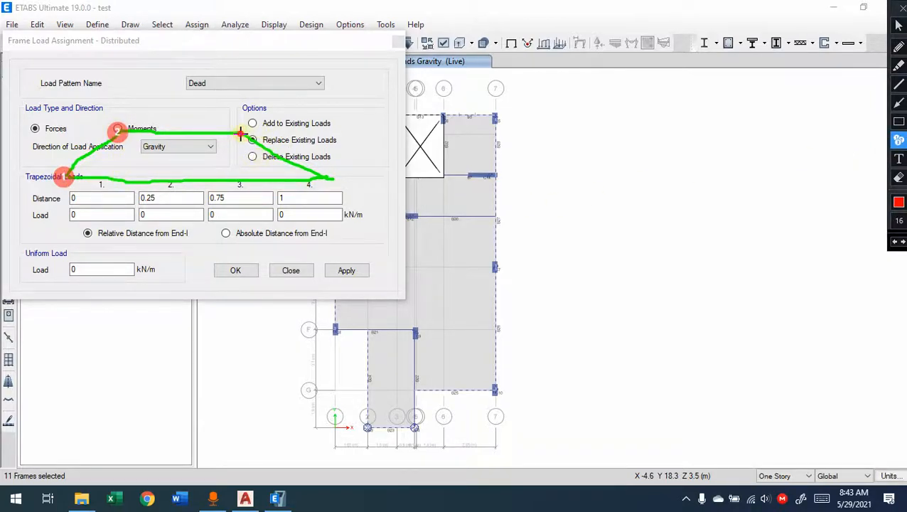
pyautogui.click(240, 133)
pyautogui.click(328, 176)
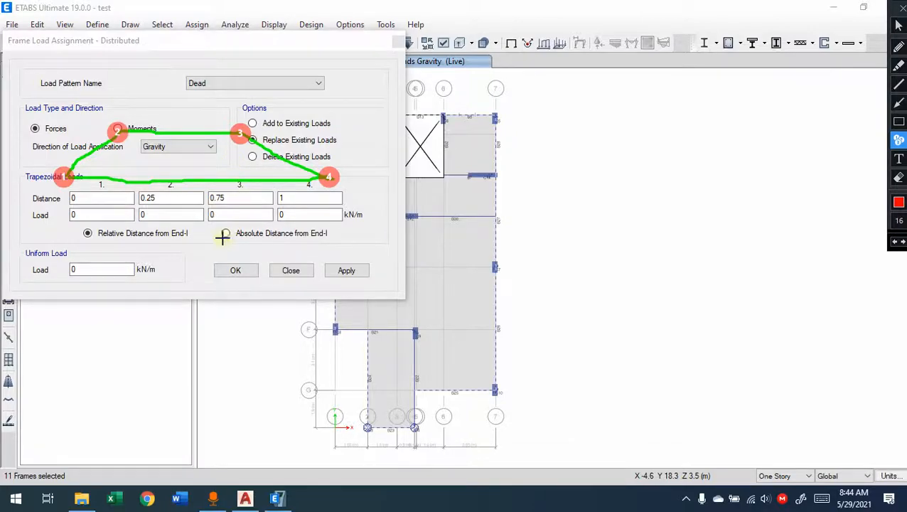
pyautogui.press('Escape')
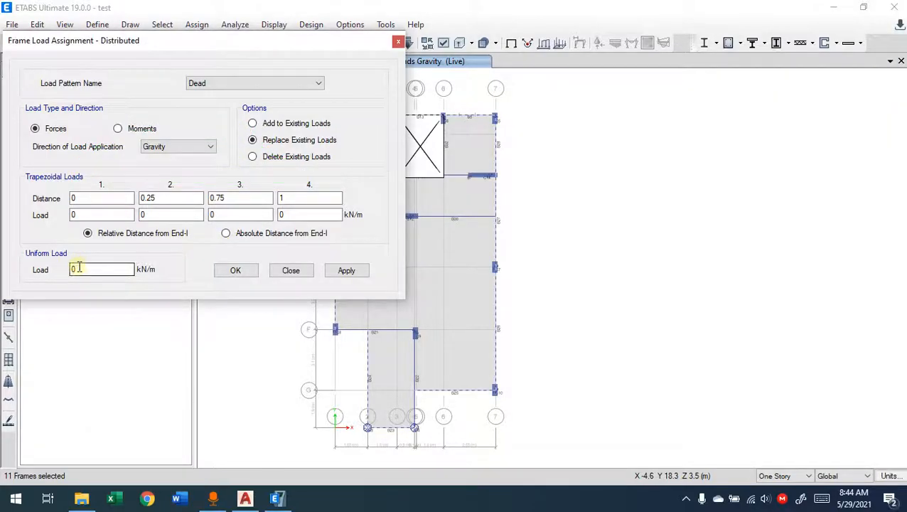
# Step: Assign a uniform gravity force of 20 kN/m to the selected beams under the Dead load pattern, replacing existing loads
pyautogui.click(81, 268)
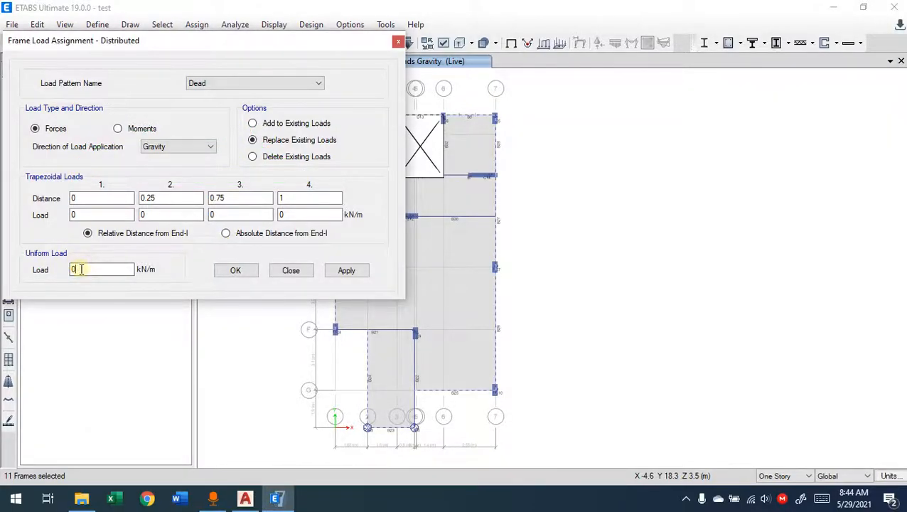
pyautogui.click(223, 84)
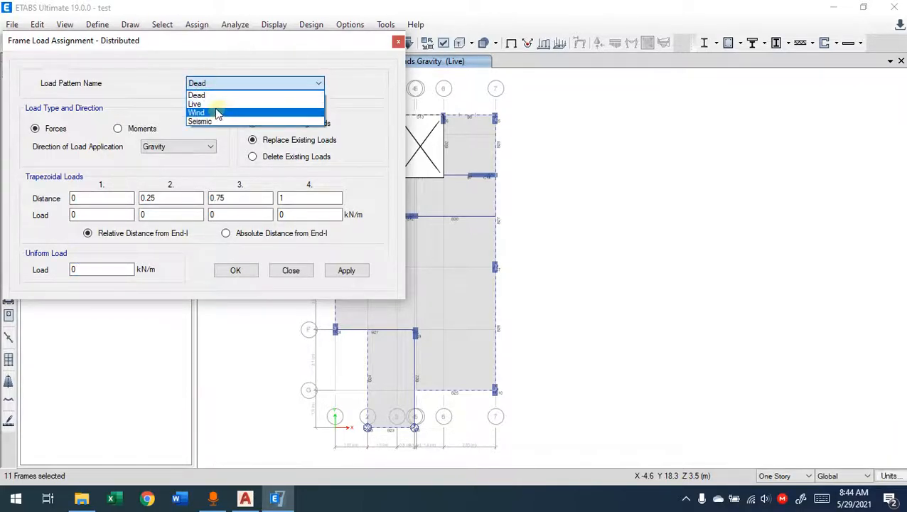
pyautogui.click(210, 94)
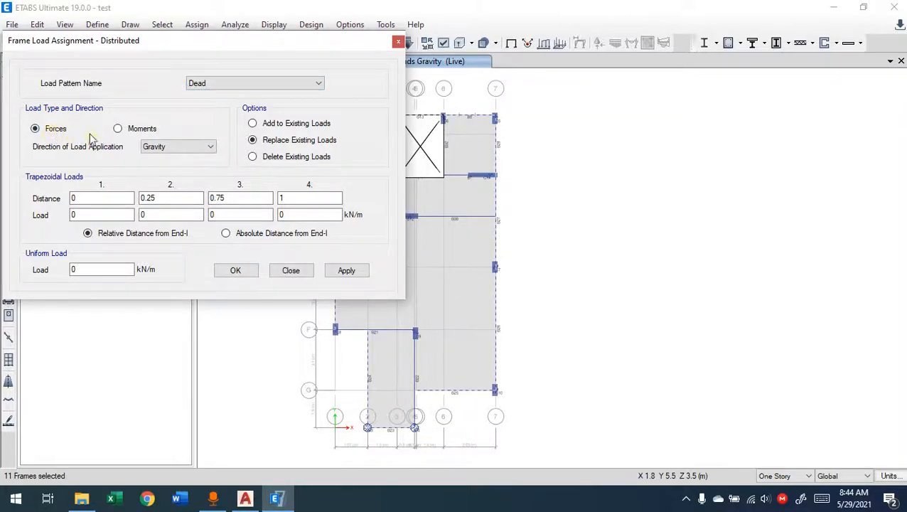
pyautogui.click(135, 130)
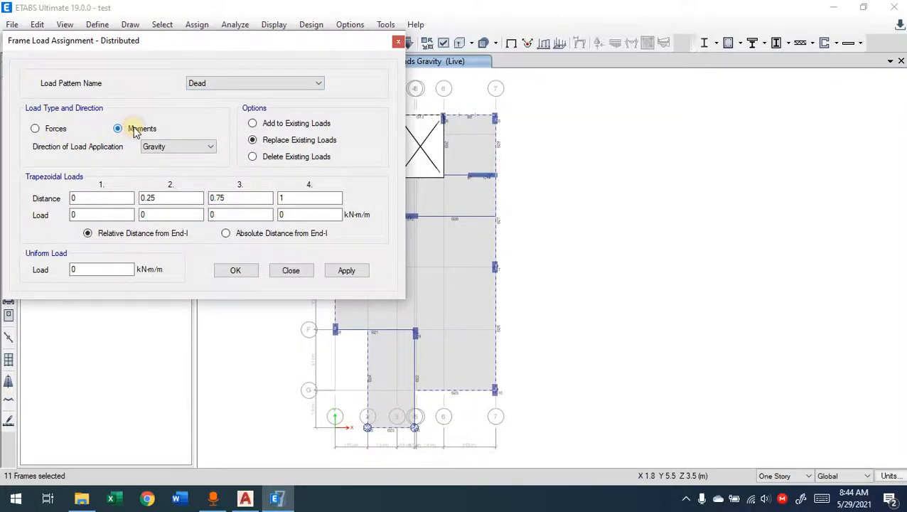
pyautogui.click(63, 130)
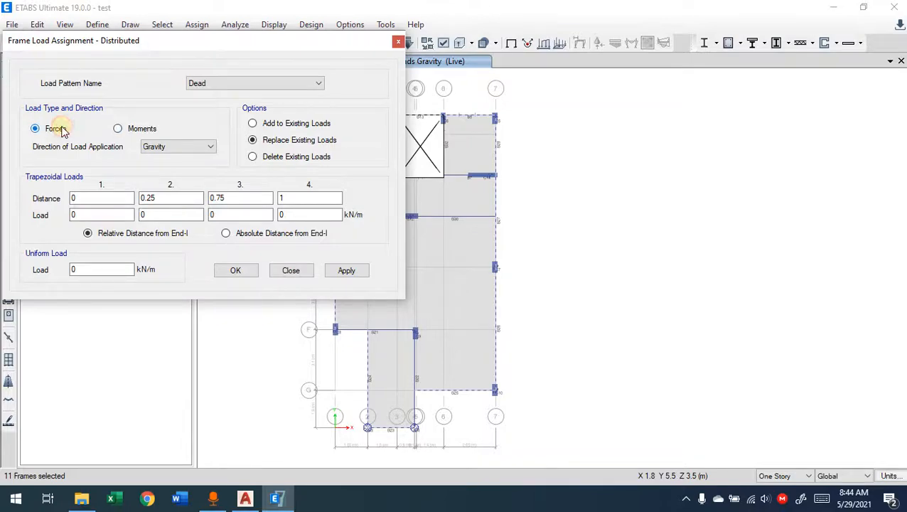
pyautogui.doubleClick(85, 267)
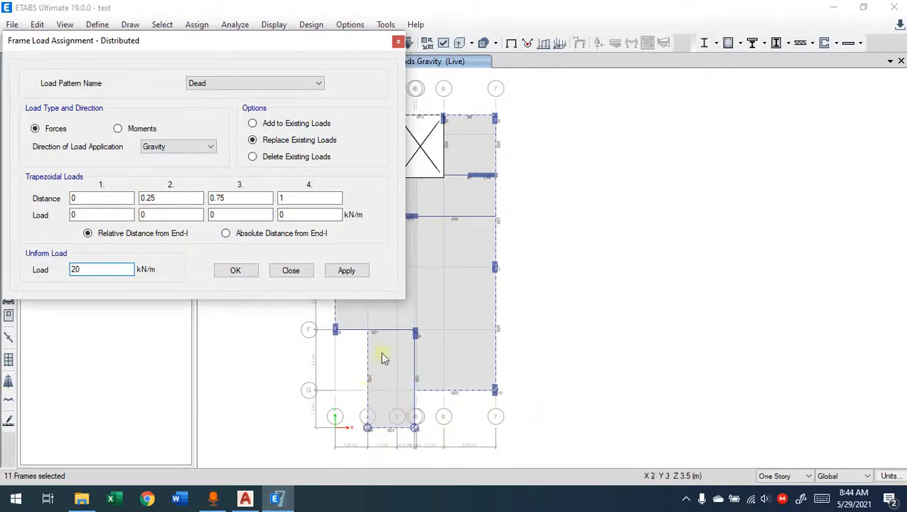
pyautogui.click(334, 270)
pyautogui.click(246, 273)
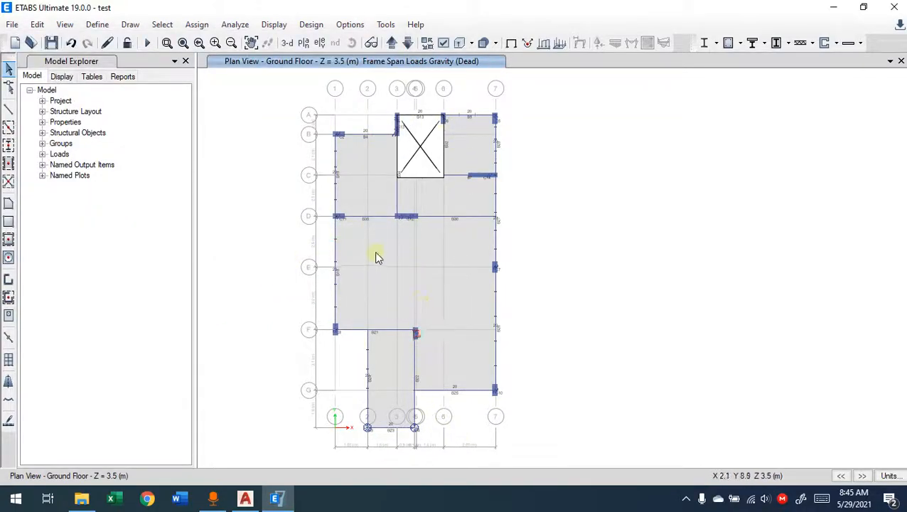
# Step: Show the assigned loads in the 3-D view and select the Ground Floor beam along gridline F beside the projecting slab
pyautogui.click(288, 44)
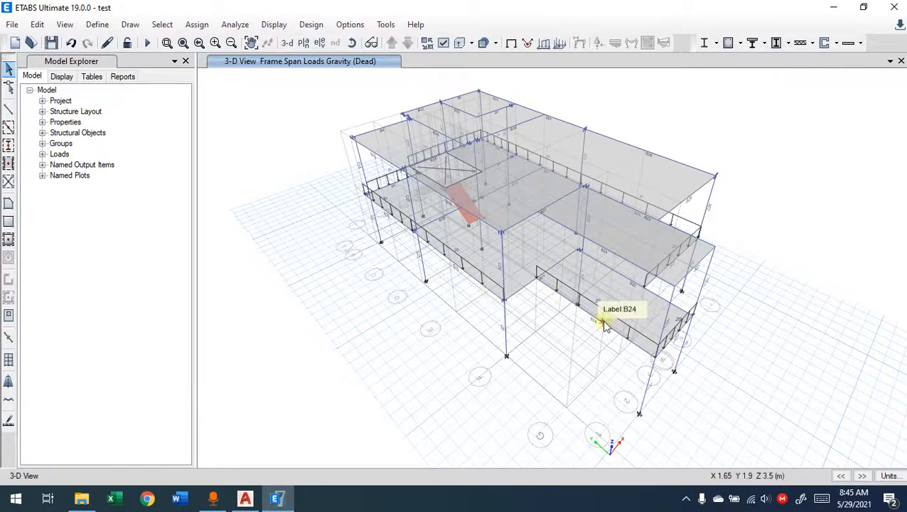
pyautogui.scroll(5, 603, 321)
pyautogui.moveTo(312, 285); pyautogui.dragTo(530, 327, button='middle')
pyautogui.scroll(-5, 465, 297)
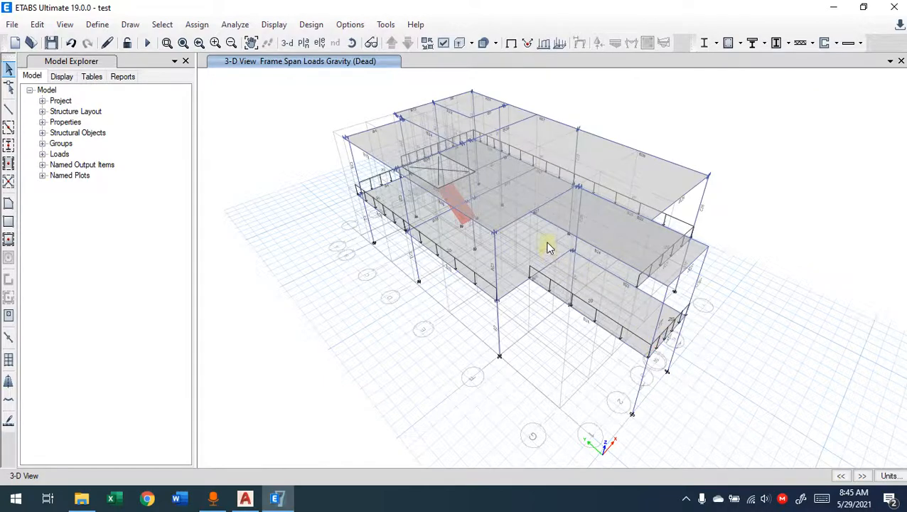
pyautogui.click(519, 288)
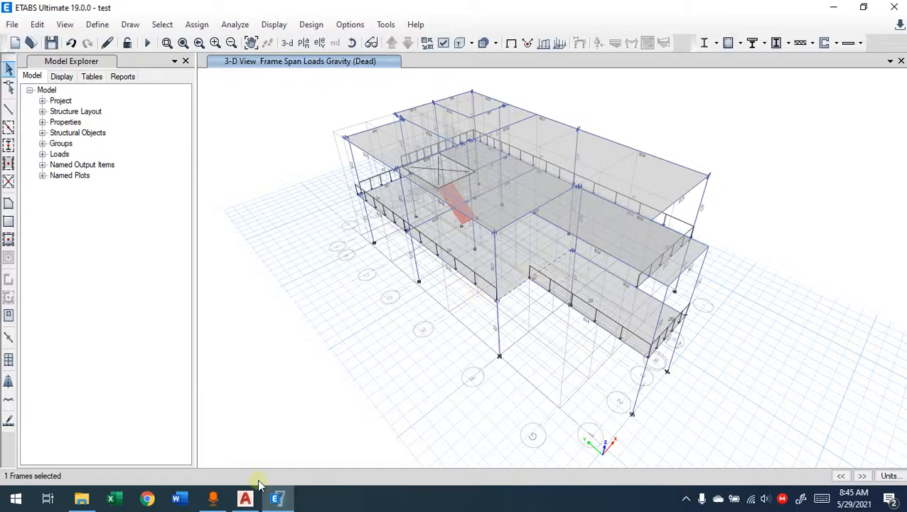
# Step: Switch to AutoCAD and examine the upper floor plan around gridlines E to H in ALL DRAWINGS.dwg
pyautogui.click(245, 497)
pyautogui.moveTo(257, 260); pyautogui.dragTo(561, 228, button='middle')
pyautogui.moveTo(190, 242); pyautogui.dragTo(499, 180, button='middle')
pyautogui.scroll(4, 370, 302)
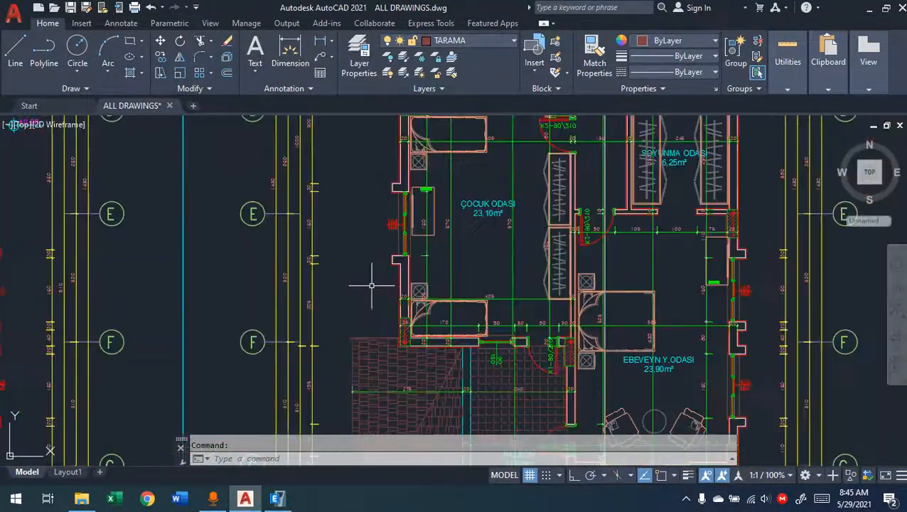
pyautogui.moveTo(415, 287)
pyautogui.mouseDown(button='middle')
pyautogui.moveTo(332, 203)
pyautogui.moveTo(401, 275)
pyautogui.moveTo(236, 225)
pyautogui.moveTo(283, 236)
pyautogui.mouseUp(button='middle')
pyautogui.scroll(-2, 345, 227)
pyautogui.scroll(-2, 345, 227)
pyautogui.moveTo(345, 227); pyautogui.dragTo(555, 293, button='middle')
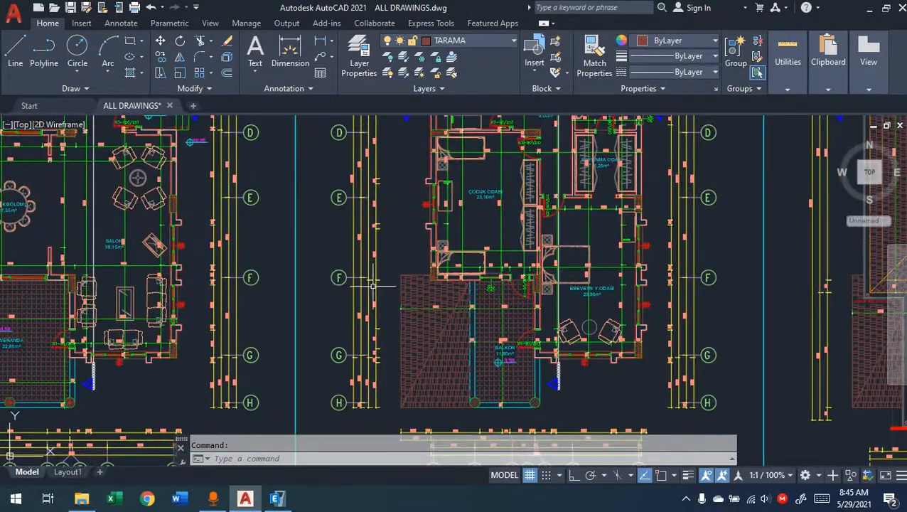
# Step: Compare the ground floor plan with the upper floor plan to see which walls stand on the Ground Floor beams
pyautogui.moveTo(94, 286); pyautogui.dragTo(359, 274, button='middle')
pyautogui.moveTo(459, 262); pyautogui.dragTo(361, 256, button='middle')
pyautogui.moveTo(699, 261); pyautogui.dragTo(634, 292, button='middle')
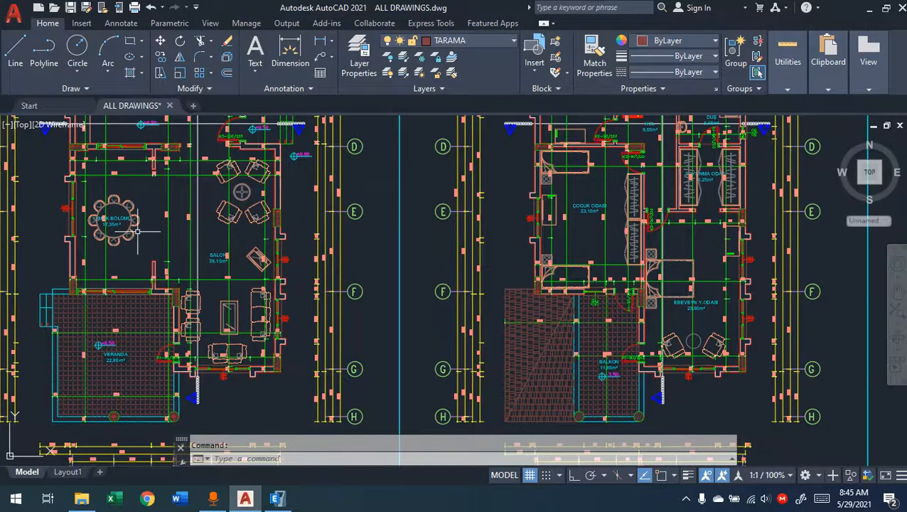
pyautogui.moveTo(137, 231); pyautogui.dragTo(309, 237, button='middle')
pyautogui.moveTo(655, 253); pyautogui.dragTo(378, 226, button='middle')
pyautogui.moveTo(584, 233); pyautogui.dragTo(557, 277, button='middle')
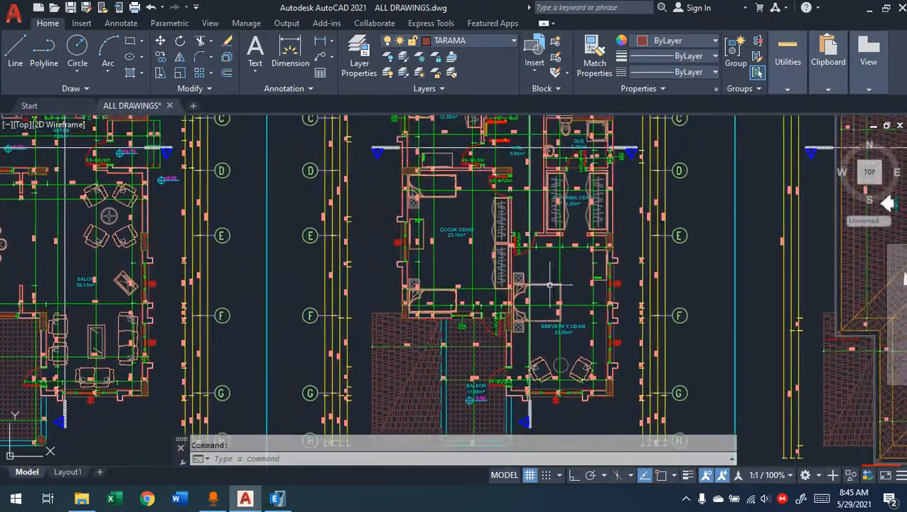
pyautogui.scroll(2, 643, 275)
pyautogui.moveTo(642, 275); pyautogui.dragTo(674, 275, button='middle')
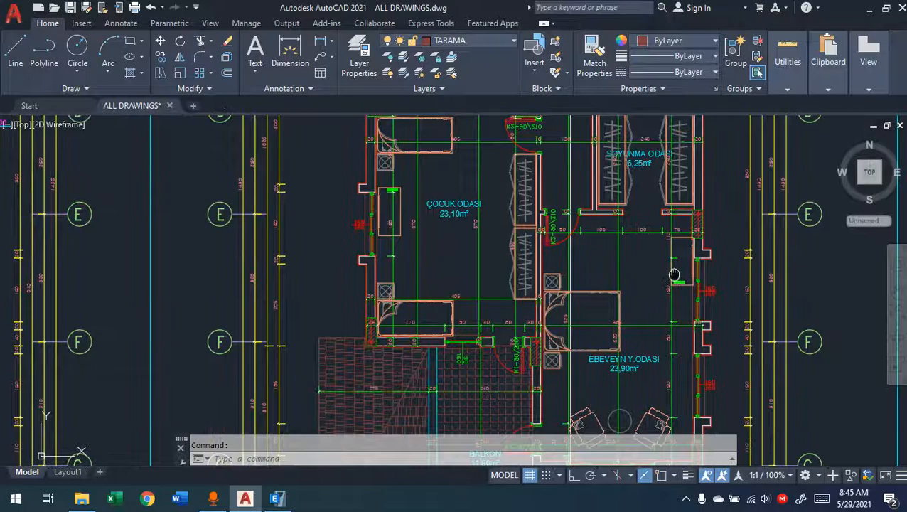
pyautogui.scroll(-2, 593, 298)
pyautogui.scroll(-3, 580, 302)
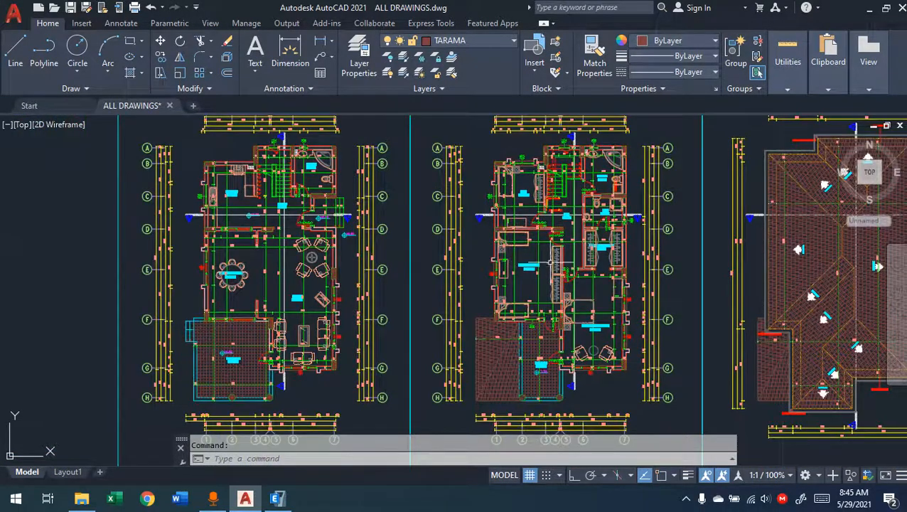
pyautogui.moveTo(541, 273); pyautogui.dragTo(475, 273, button='middle')
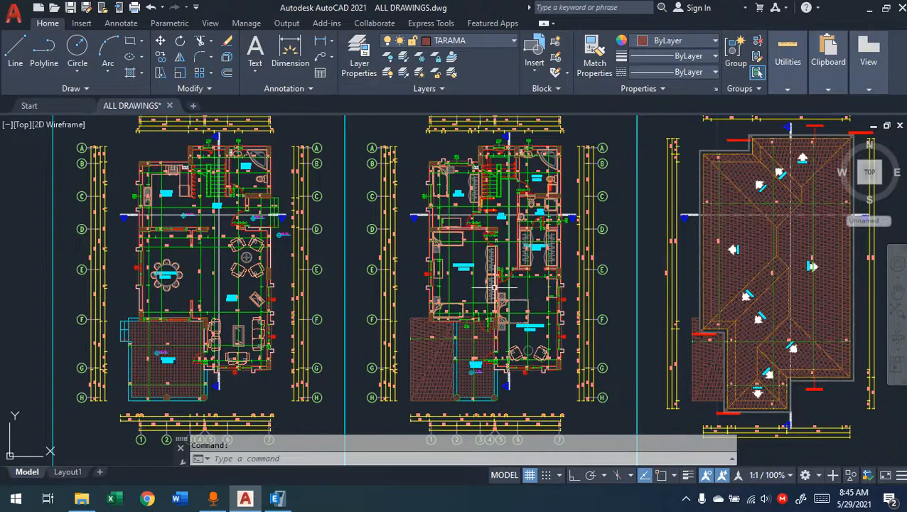
# Step: Examine the walls and openings around the upper floor BALKON between gridlines F and G
pyautogui.scroll(3, 494, 288)
pyautogui.scroll(2, 481, 314)
pyautogui.scroll(2, 482, 315)
pyautogui.moveTo(375, 304)
pyautogui.mouseDown(button='middle')
pyautogui.moveTo(476, 248)
pyautogui.moveTo(522, 192)
pyautogui.mouseUp(button='middle')
pyautogui.moveTo(416, 211); pyautogui.dragTo(470, 171, button='middle')
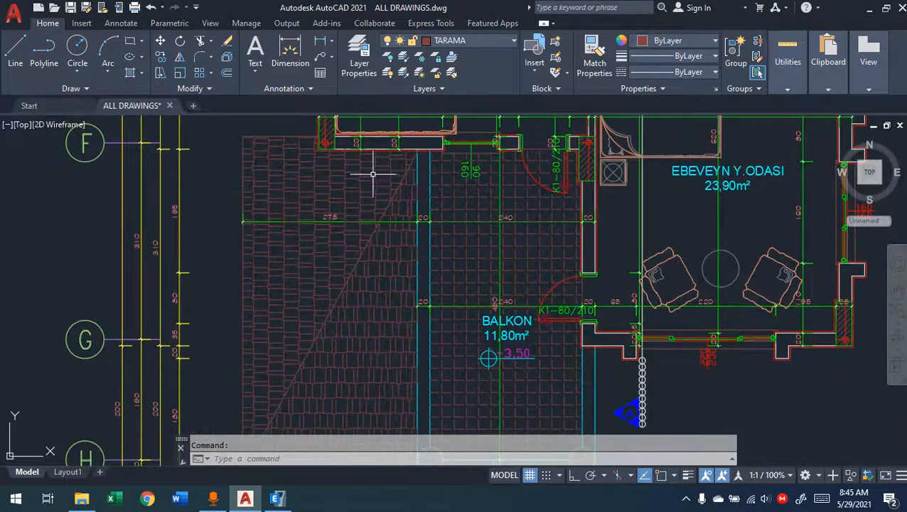
pyautogui.moveTo(423, 239); pyautogui.dragTo(410, 159, button='middle')
pyautogui.moveTo(535, 323)
pyautogui.mouseDown(button='middle')
pyautogui.moveTo(533, 344)
pyautogui.moveTo(506, 376)
pyautogui.mouseUp(button='middle')
pyautogui.moveTo(466, 306); pyautogui.dragTo(390, 351, button='middle')
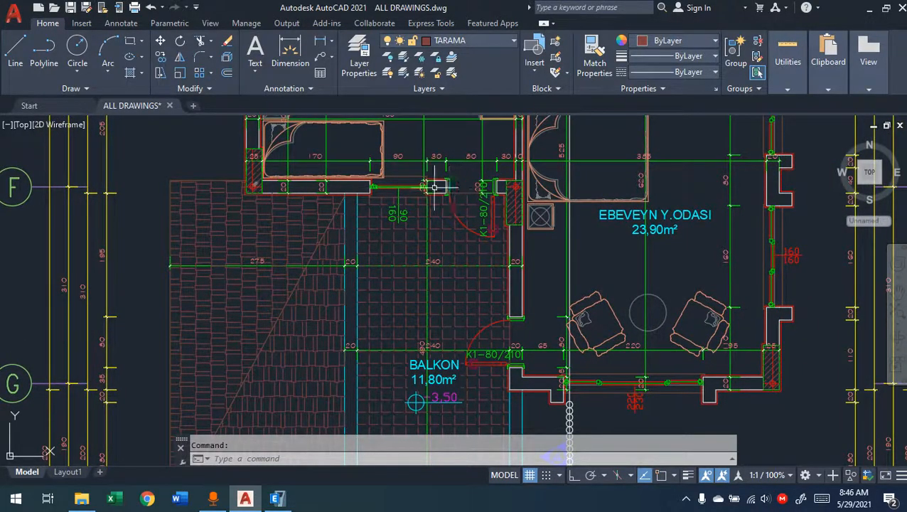
pyautogui.moveTo(368, 233); pyautogui.dragTo(351, 170, button='middle')
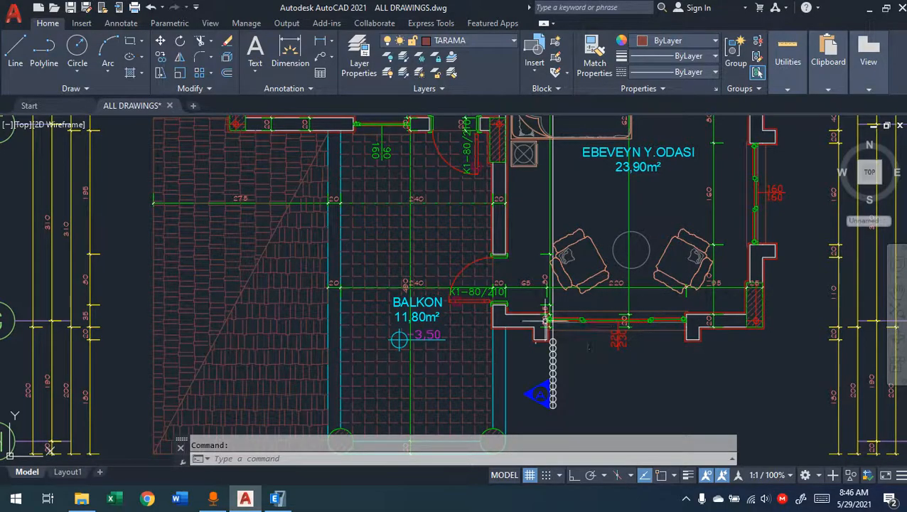
# Step: Examine the upper floor walls from EBEVEYN Y.ODASI to the rooms around HOL between gridlines B and E
pyautogui.moveTo(641, 160); pyautogui.dragTo(606, 406, button='middle')
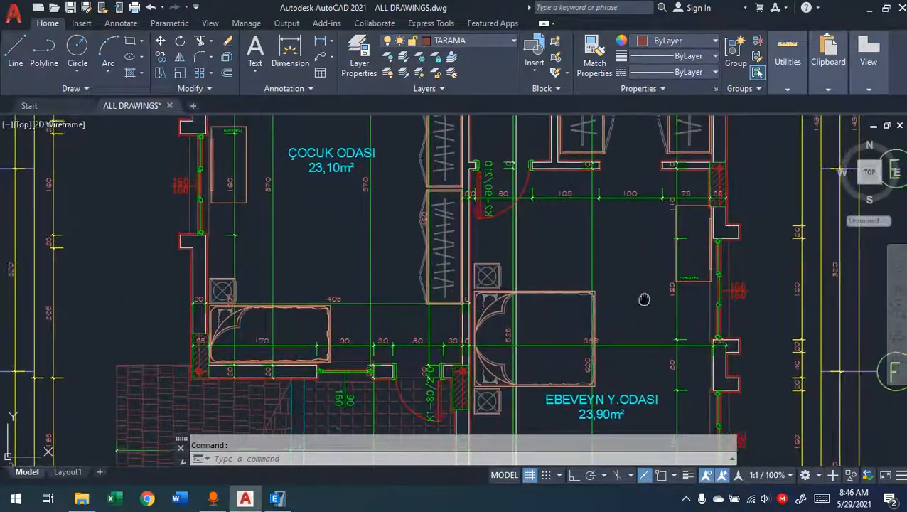
pyautogui.moveTo(644, 300); pyautogui.dragTo(595, 415, button='middle')
pyautogui.moveTo(620, 287); pyautogui.dragTo(686, 349, button='middle')
pyautogui.moveTo(618, 130); pyautogui.dragTo(628, 252, button='middle')
pyautogui.scroll(-3, 444, 223)
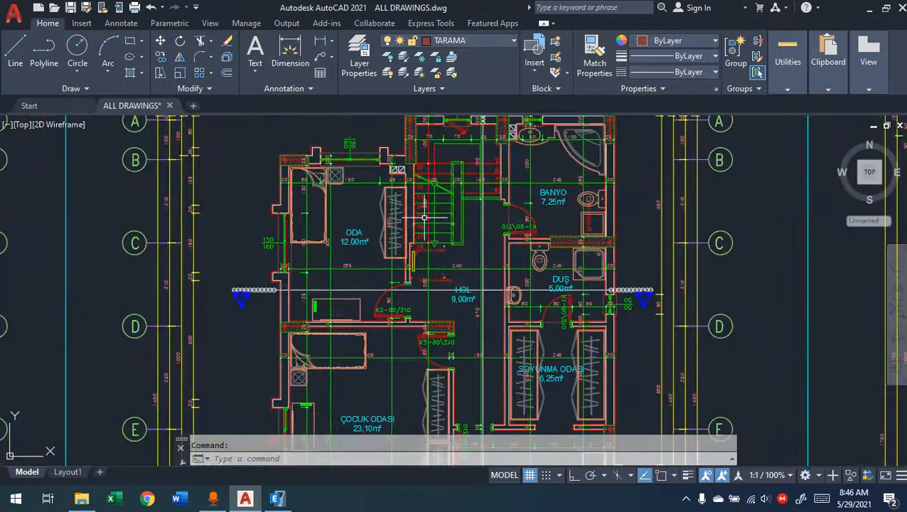
pyautogui.scroll(3, 403, 211)
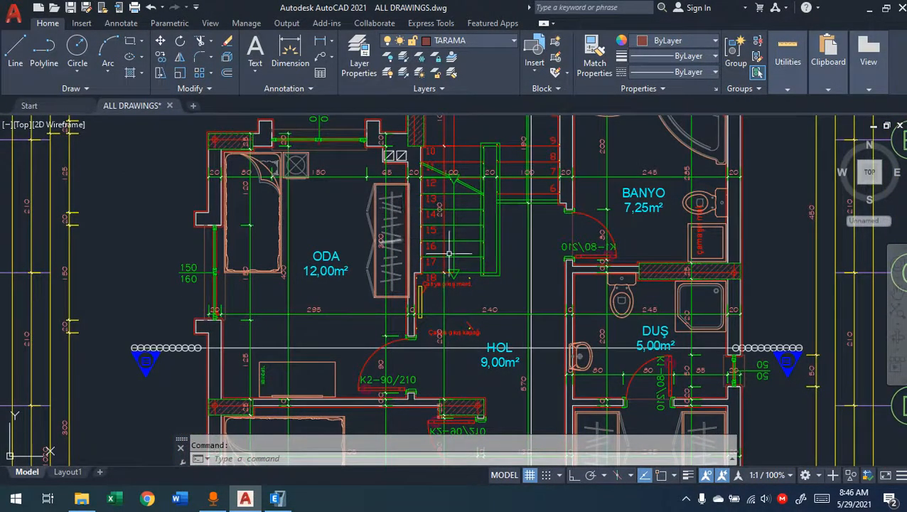
pyautogui.moveTo(476, 348); pyautogui.dragTo(494, 269, button='middle')
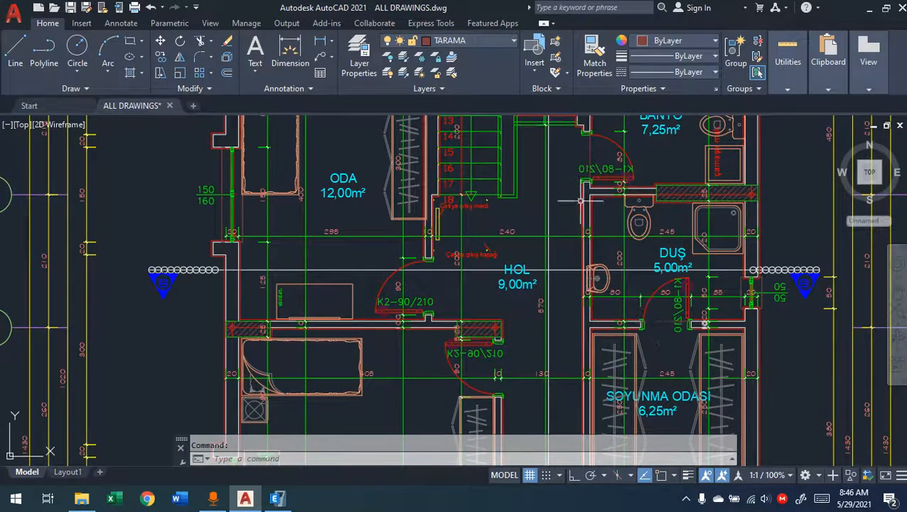
pyautogui.scroll(-2, 581, 265)
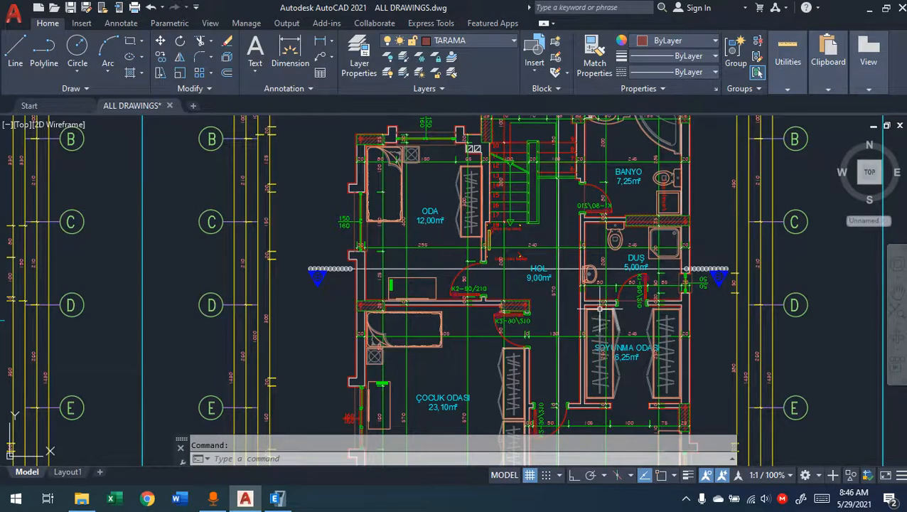
# Step: Switch to ETABS and clear the current frame selection in the 3-D view without assigning a load
pyautogui.click(277, 494)
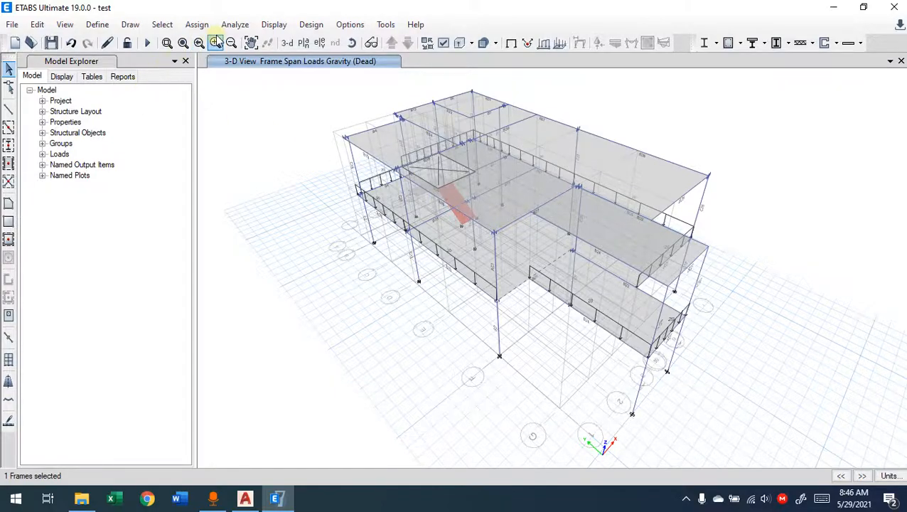
pyautogui.click(197, 24)
pyautogui.moveTo(277, 157)
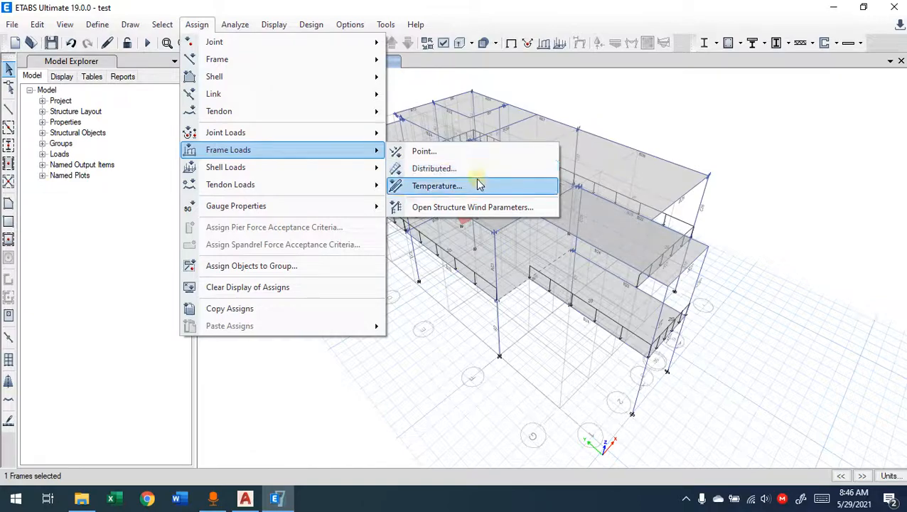
pyautogui.moveTo(260, 170)
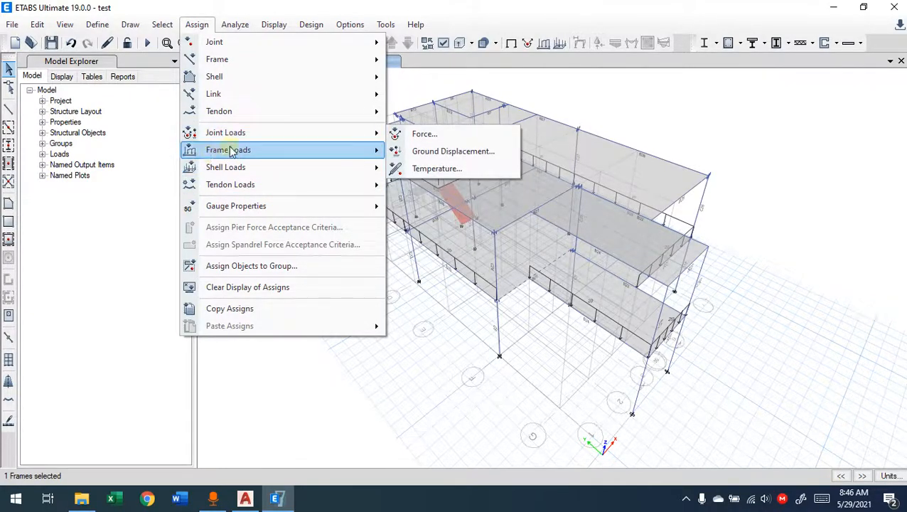
pyautogui.moveTo(233, 139)
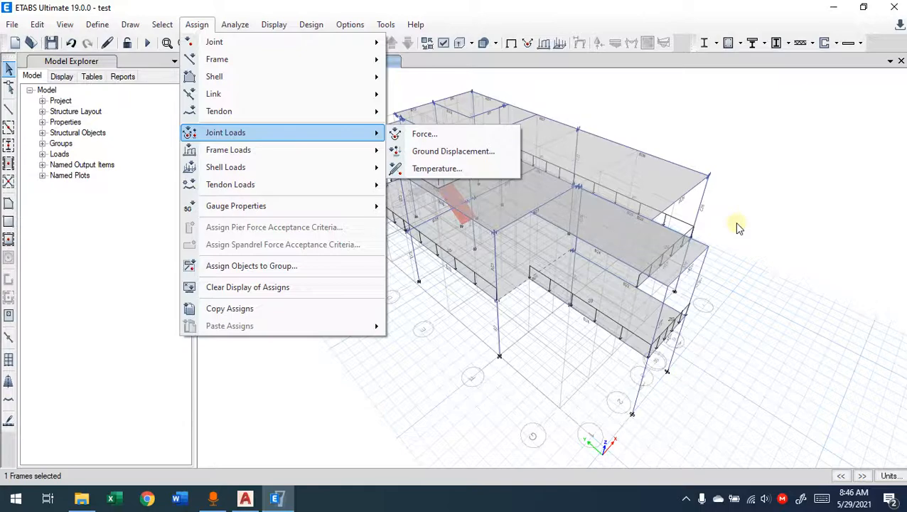
pyautogui.click(783, 231)
pyautogui.hotkey('ctrl', 'q')
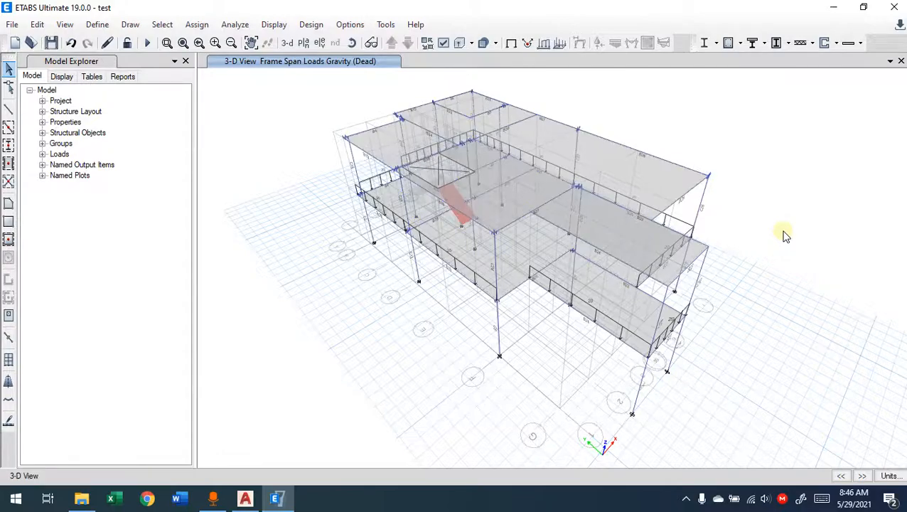